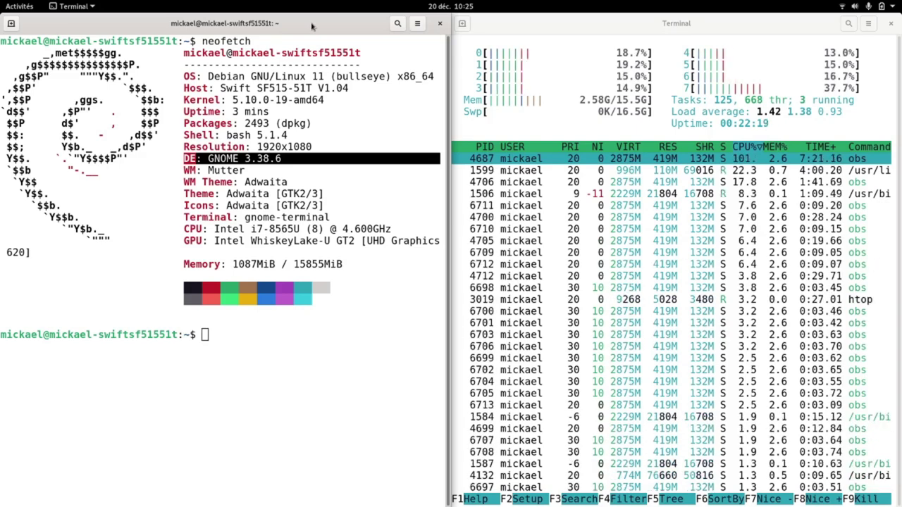
- Try the neofetch terminal window restored, maximized and tiled to half the screen, and close it
double_click(312, 26)
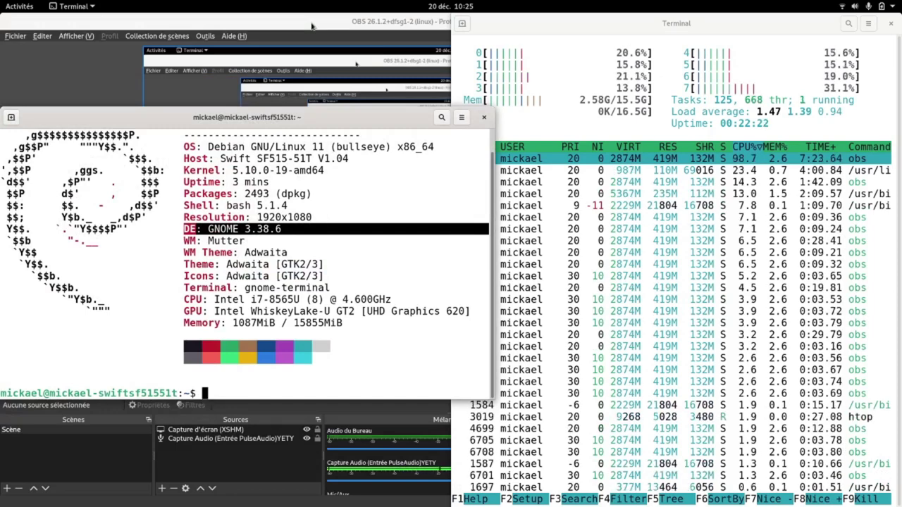
key("super+Up")
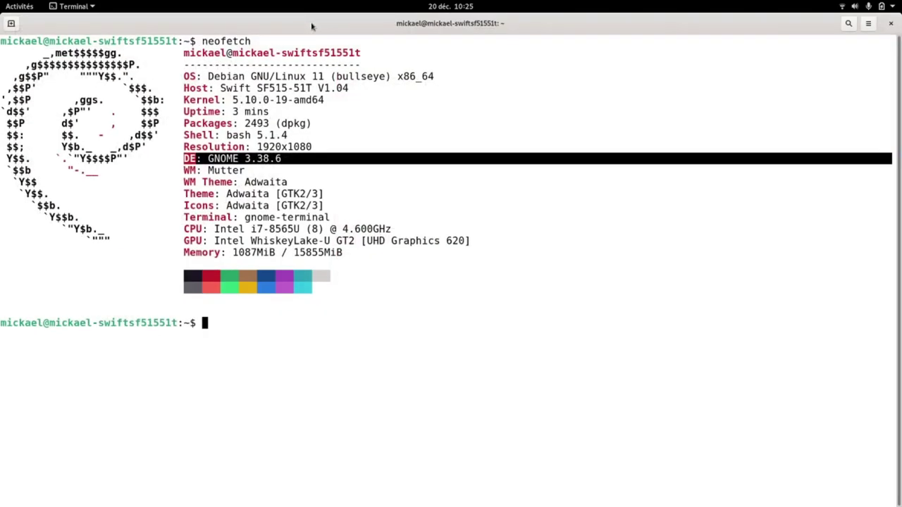
key("super+Left")
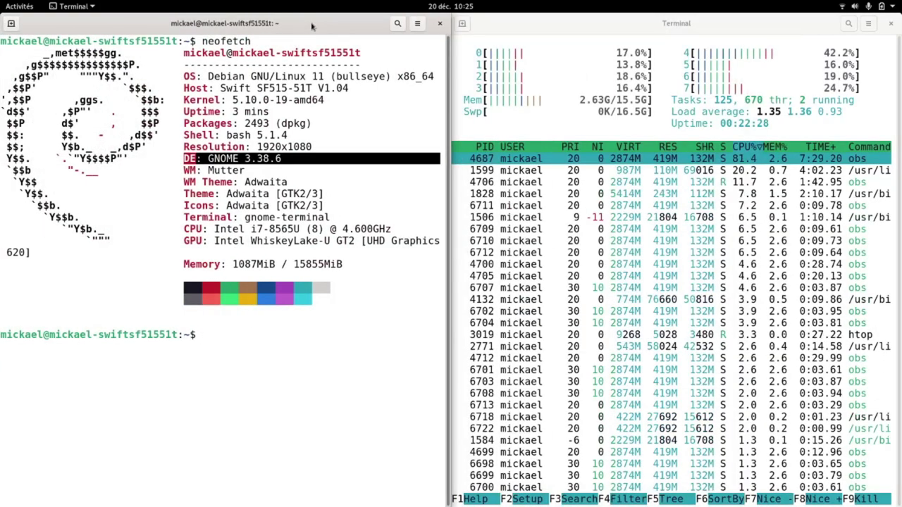
left_click_drag(312, 27, 472, 156)
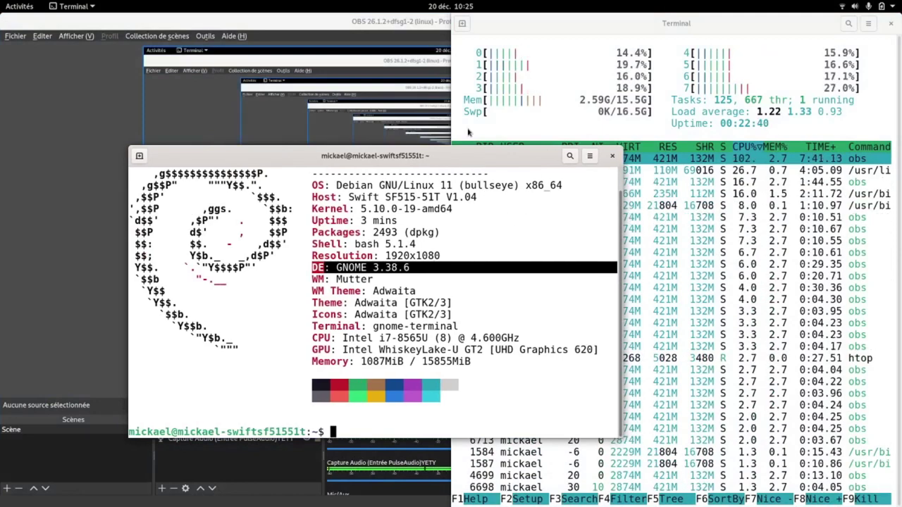
left_click(612, 156)
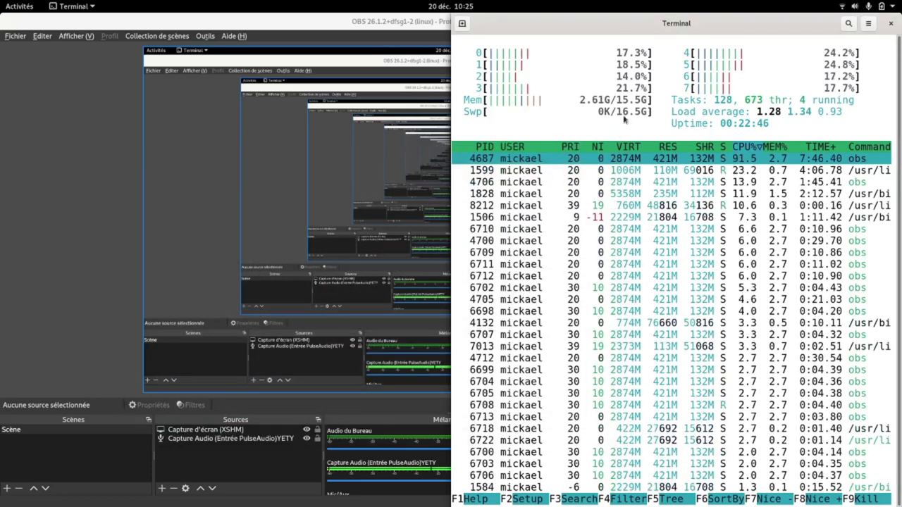
- Maximize the htop terminal and switch to the Firefox window holding the Linux distribution comparison
double_click(695, 22)
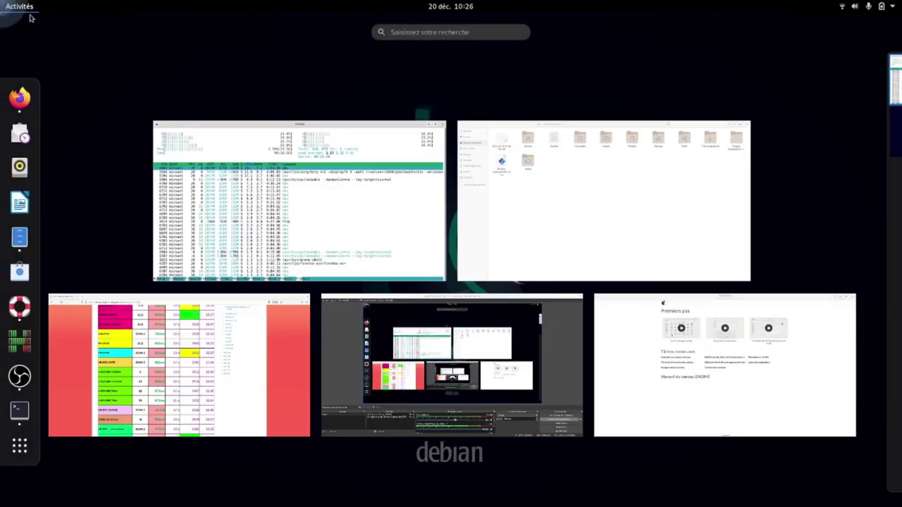
left_click(3, 3)
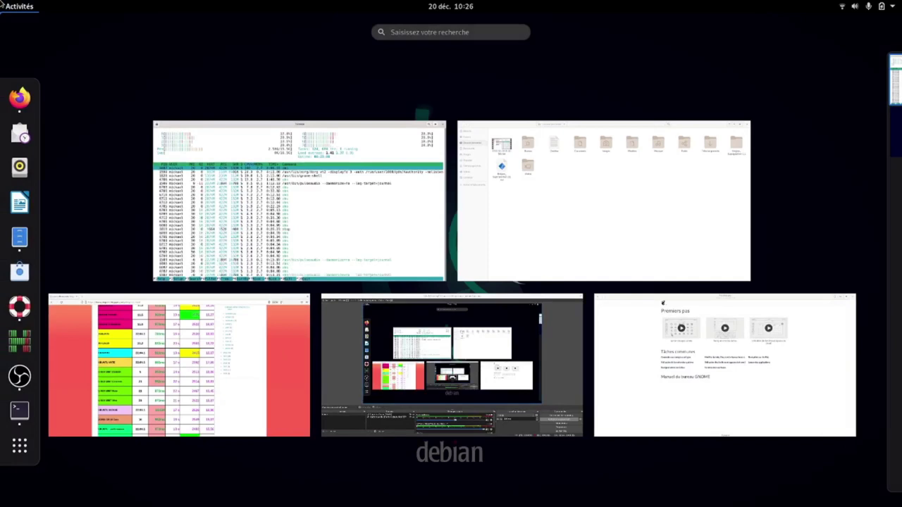
left_click(155, 399)
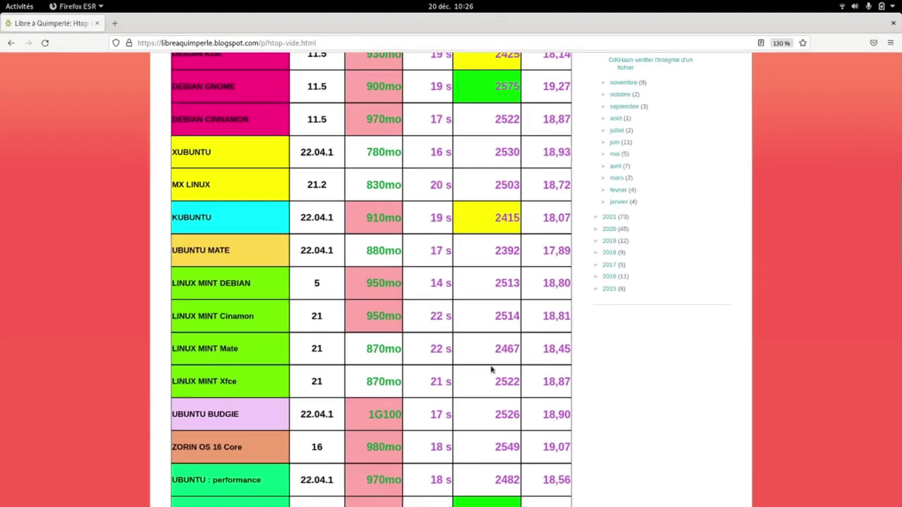
- Review the distribution table's idle memory, boot time and Superposition scores, and close the Firefox window
scroll(491, 369, "up", 10)
scroll(491, 367, "down", 10)
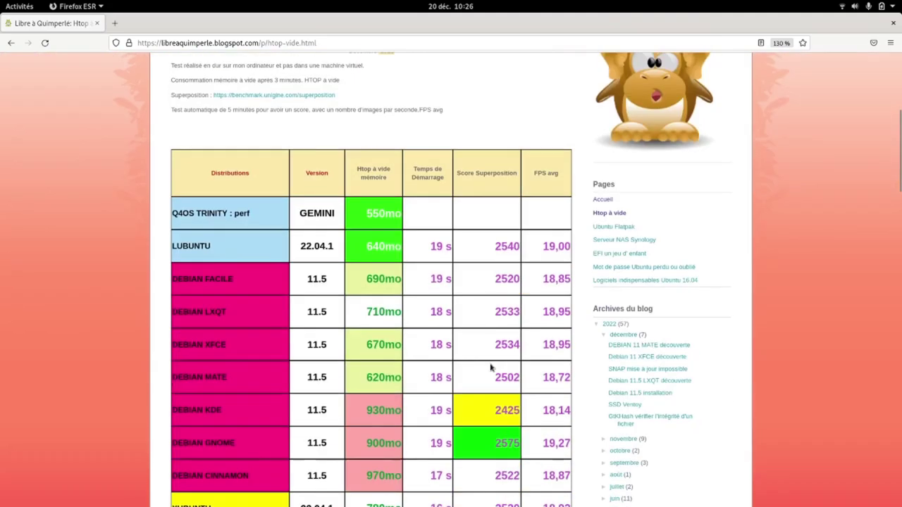
scroll(491, 367, "down", 4)
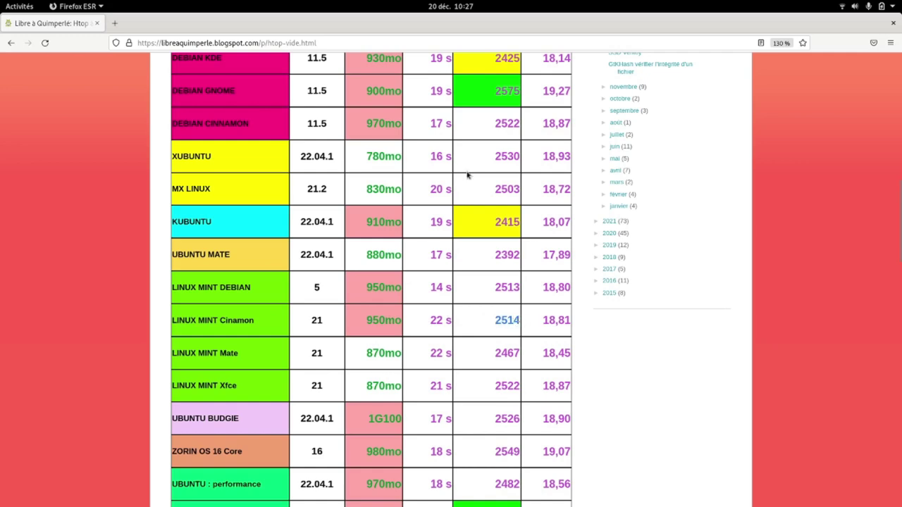
left_click(494, 125)
left_click(893, 25)
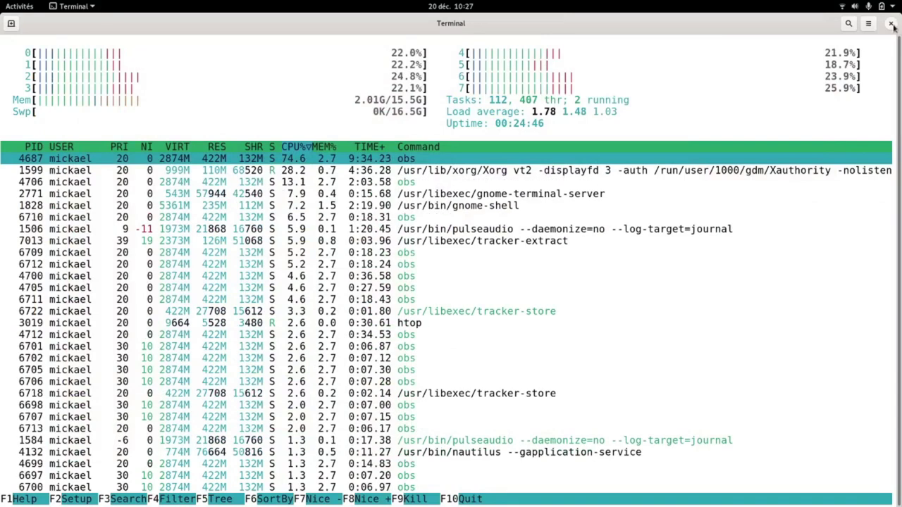
- Close the htop terminal and bring the Files window from behind OBS to the front
double_click(700, 29)
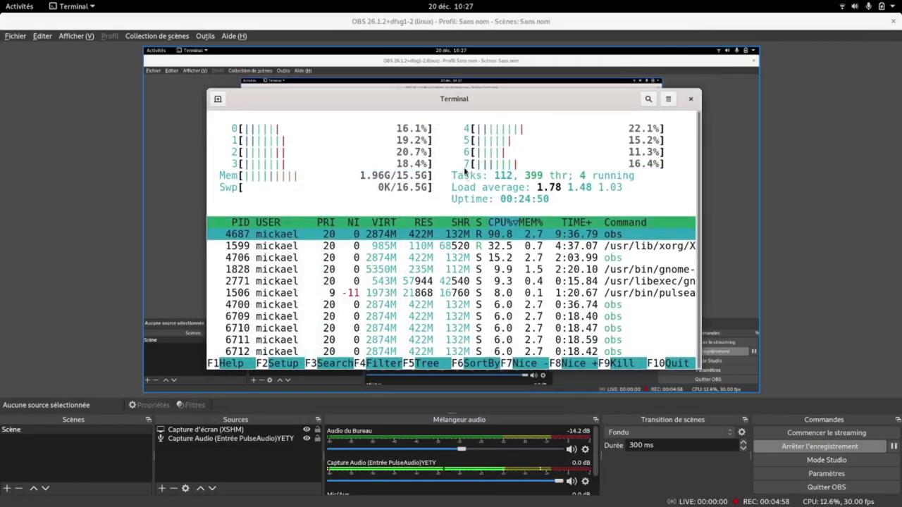
left_click(690, 100)
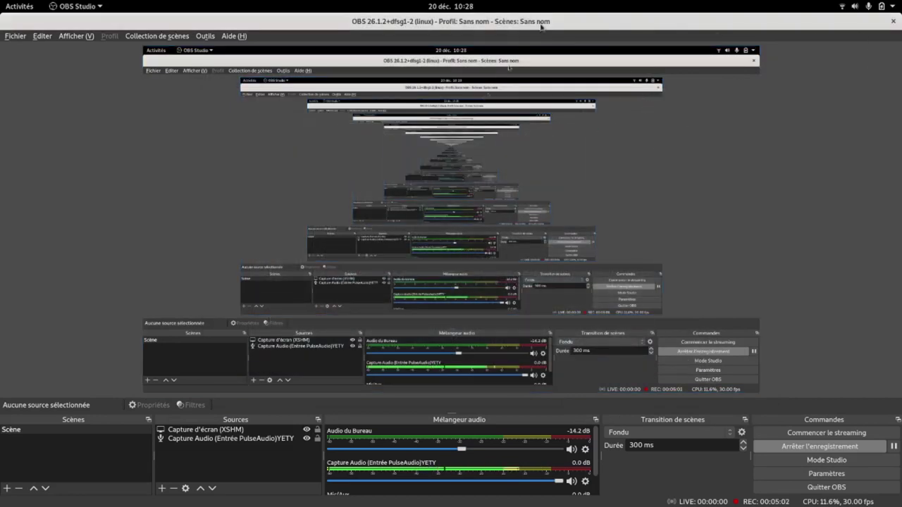
double_click(542, 21)
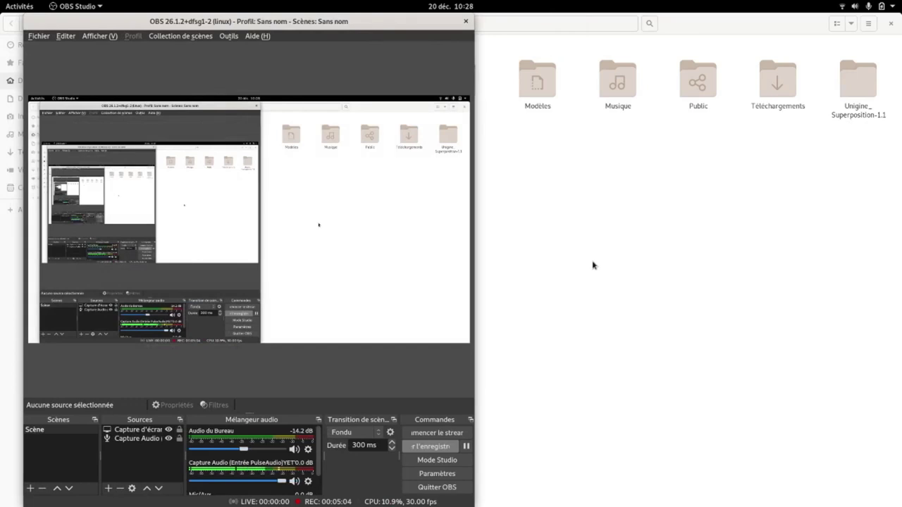
left_click(557, 237)
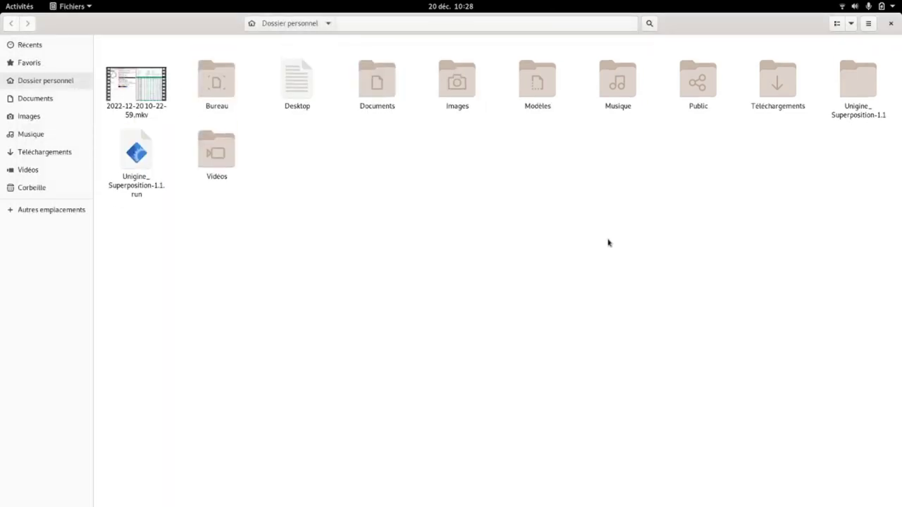
- Switch the home folder to list view and back to icon view
left_click(836, 24)
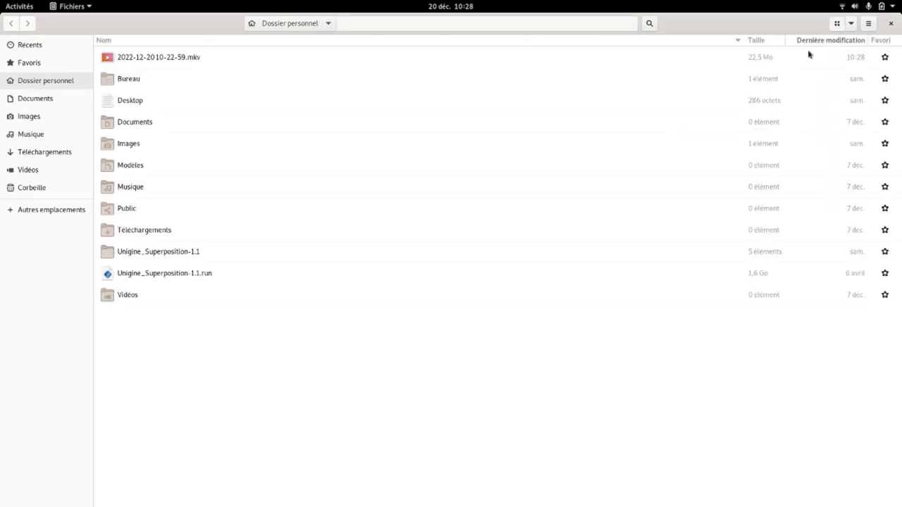
left_click(835, 26)
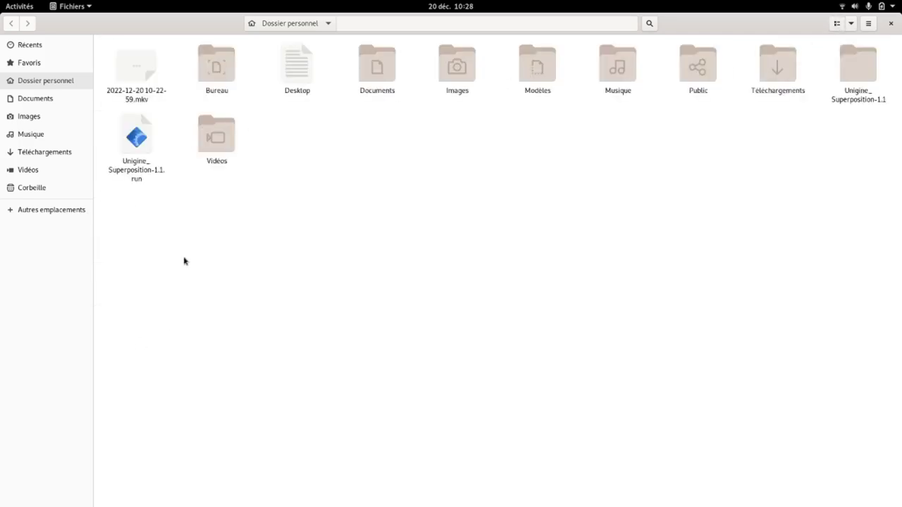
- Mount and open the DATA volume from Autres emplacements, supplying the account password
left_click(8, 214)
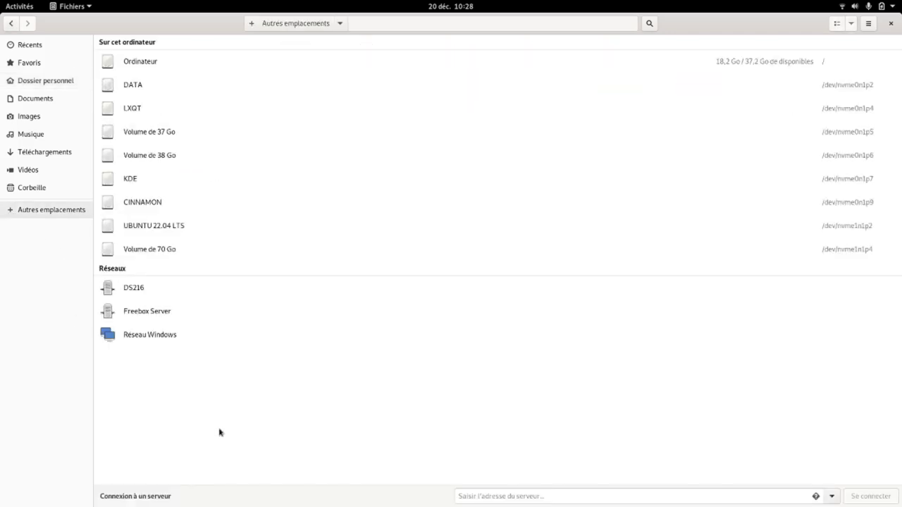
left_click(138, 86)
key("ctrl+v")
key("Return")
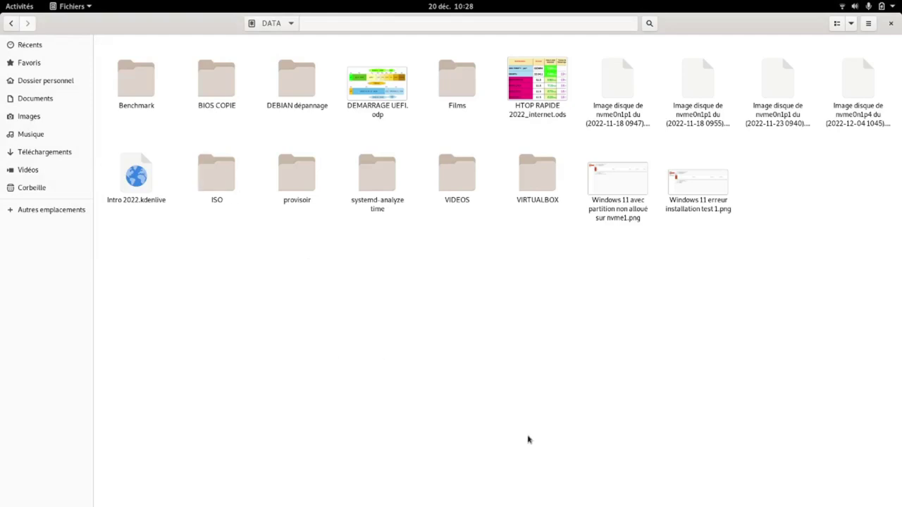
- Bookmark the Montage Préparation folder inside VIDEOS and open its DEBIAN 11 KDE Découverte subfolder
double_click(460, 179)
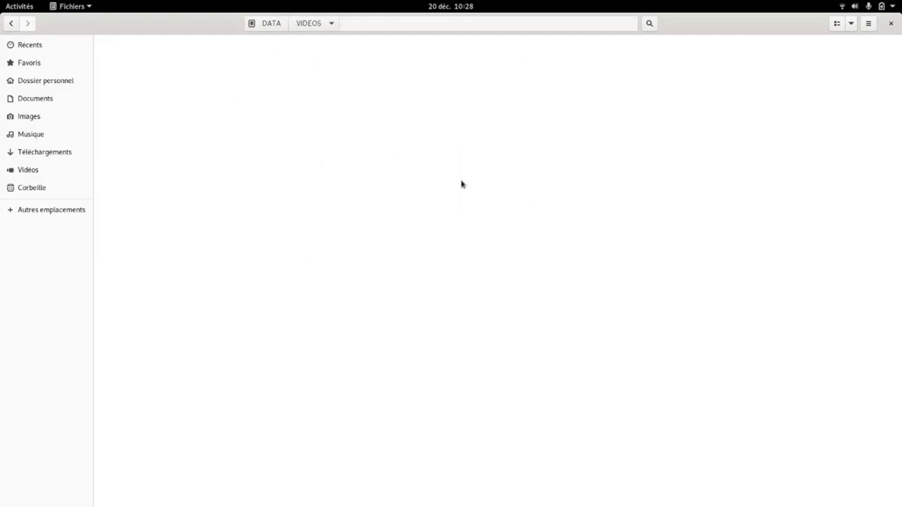
double_click(330, 87)
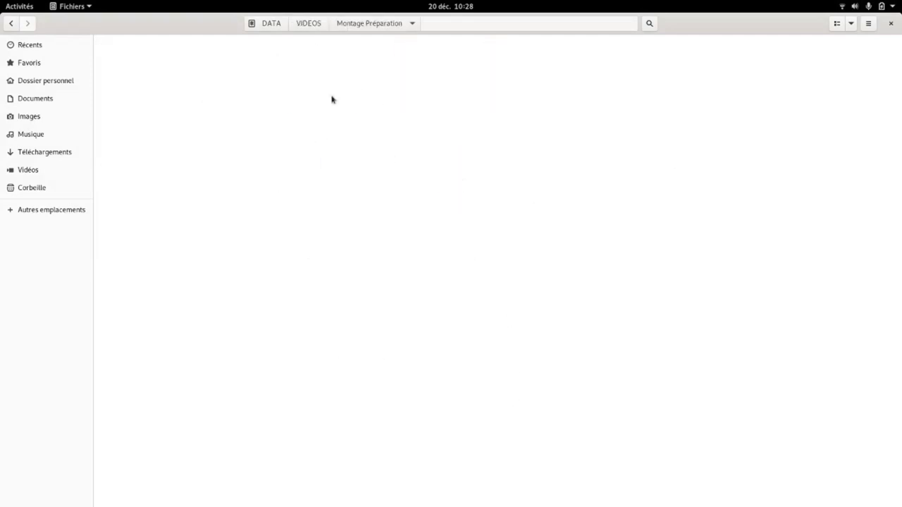
left_click(372, 26)
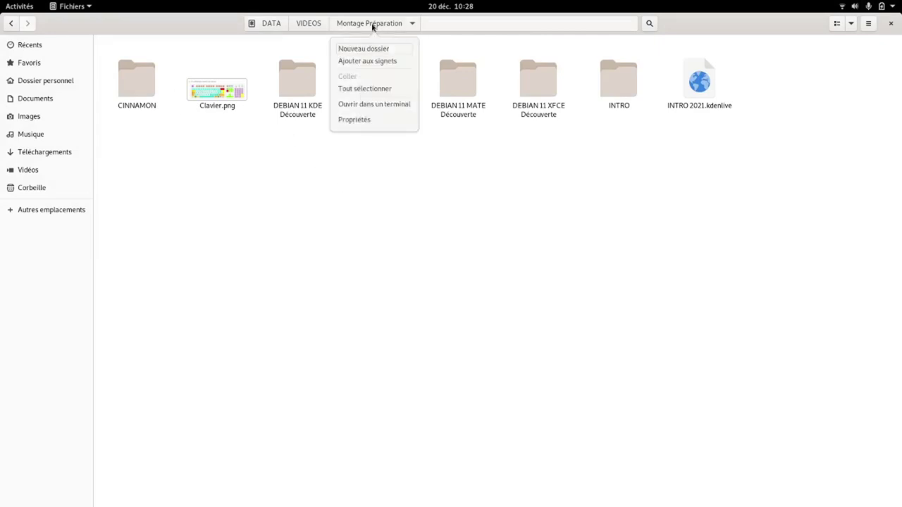
left_click(382, 61)
left_click(52, 210)
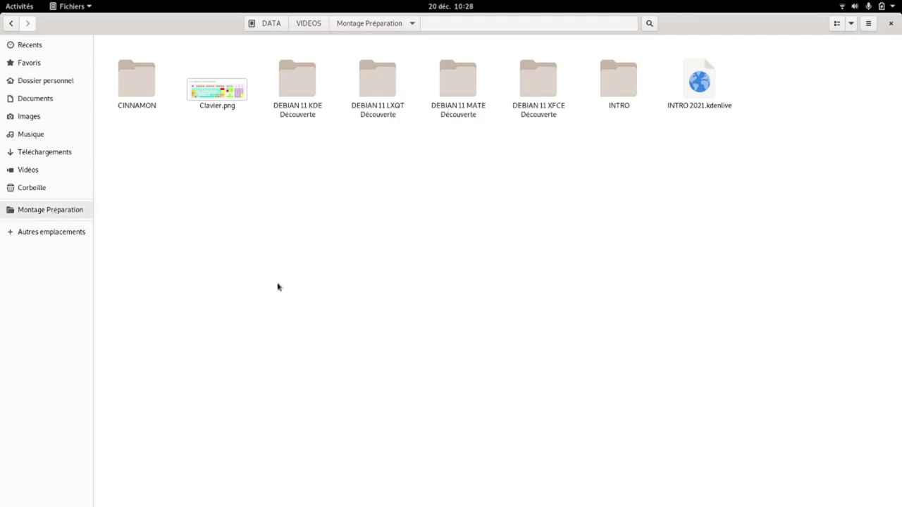
double_click(298, 96)
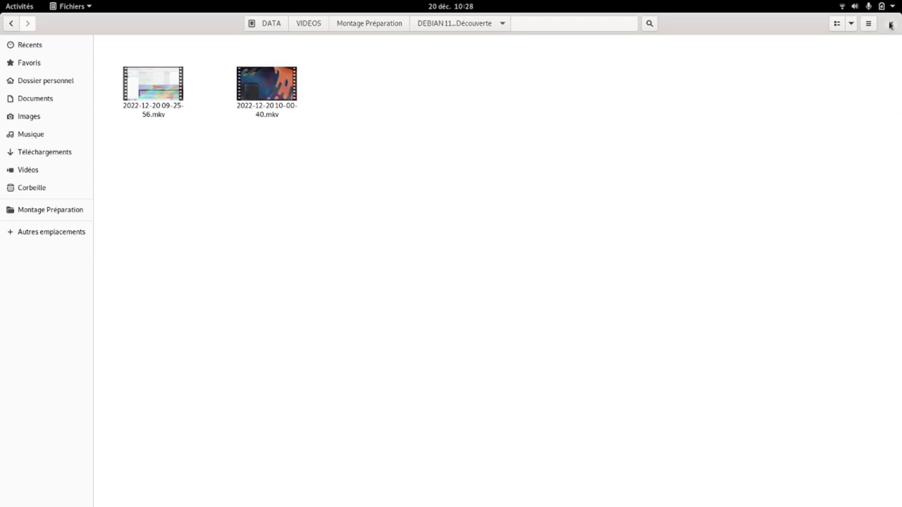
- Look through the file manager's preferences for views, behaviour and list columns
left_click(869, 26)
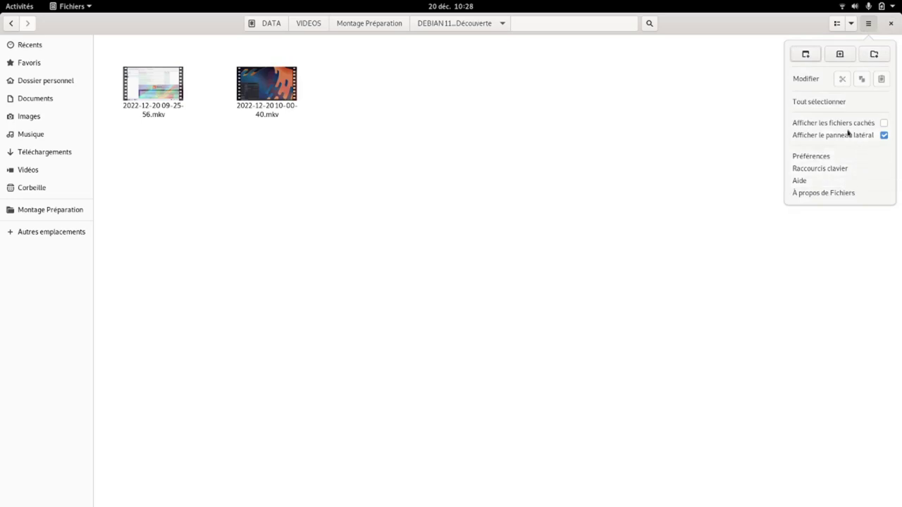
left_click(817, 157)
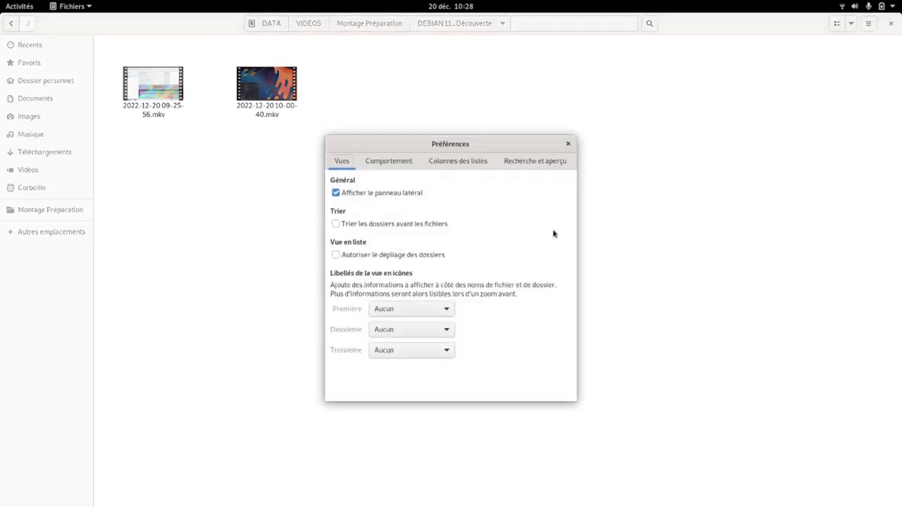
left_click(389, 162)
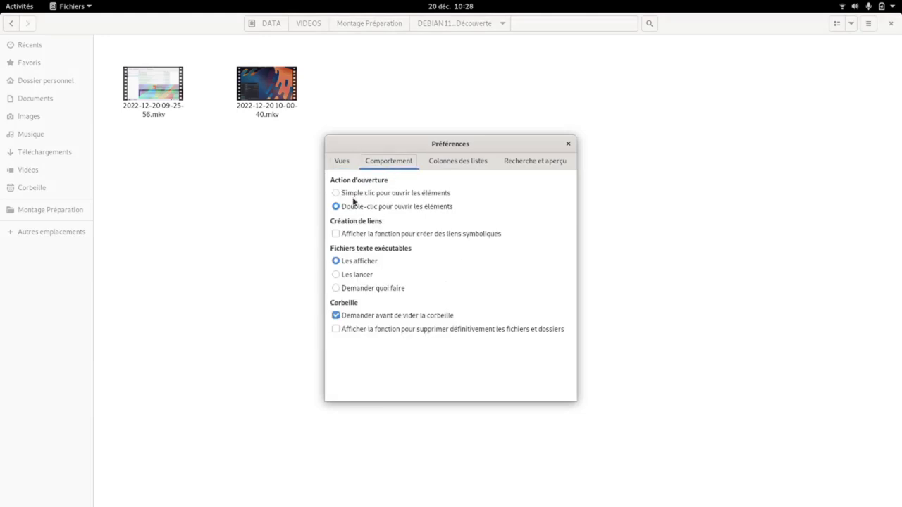
left_click(444, 161)
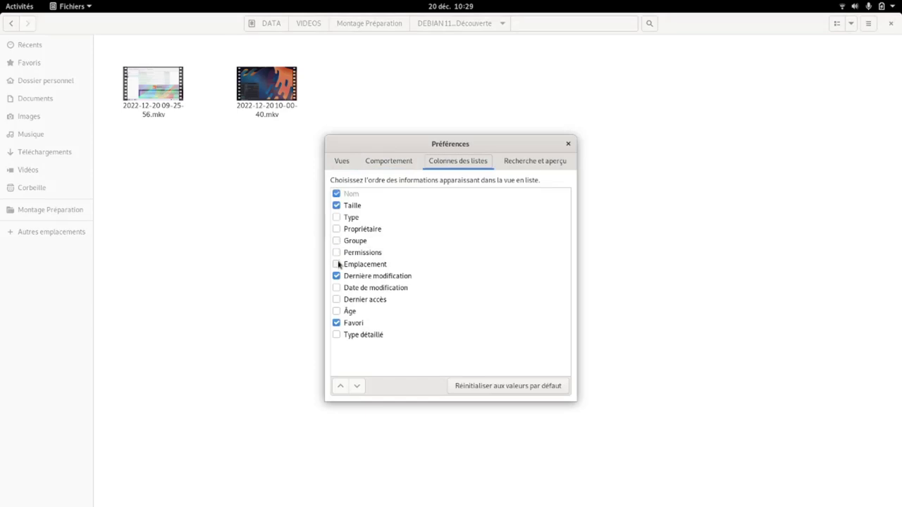
- Set subfolder search to Tous les emplacements and thumbnails to Tous les fichiers, and close the preferences
left_click(523, 162)
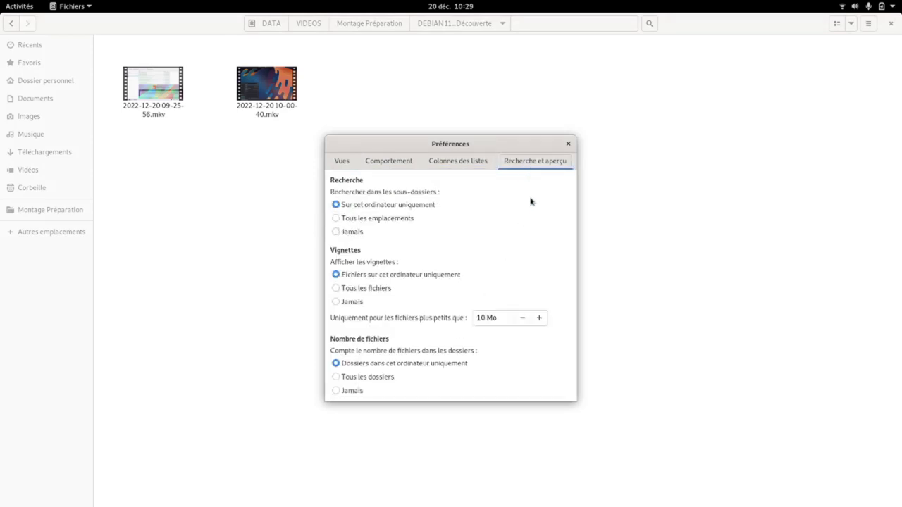
left_click(399, 275)
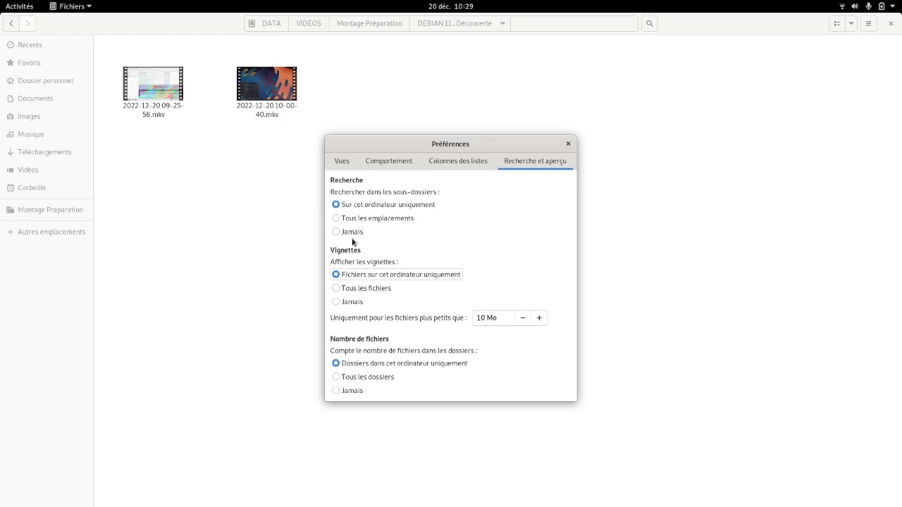
left_click(337, 219)
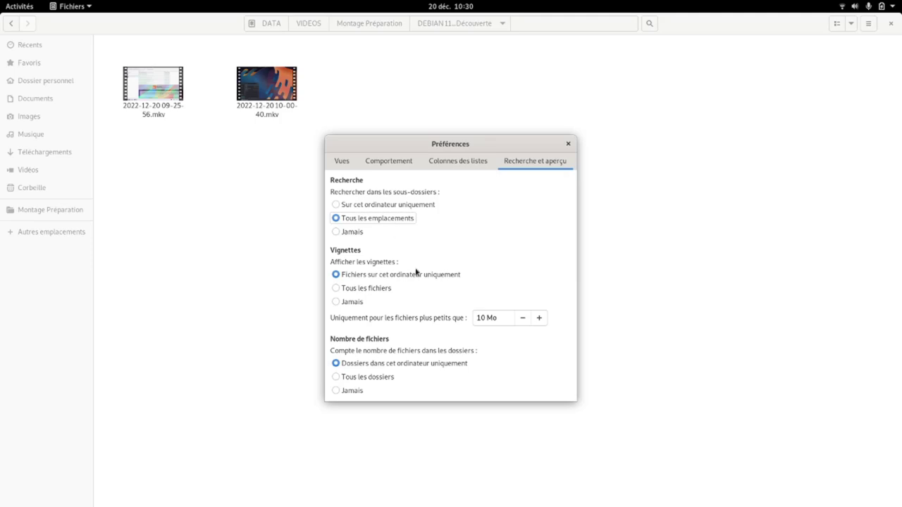
left_click(335, 290)
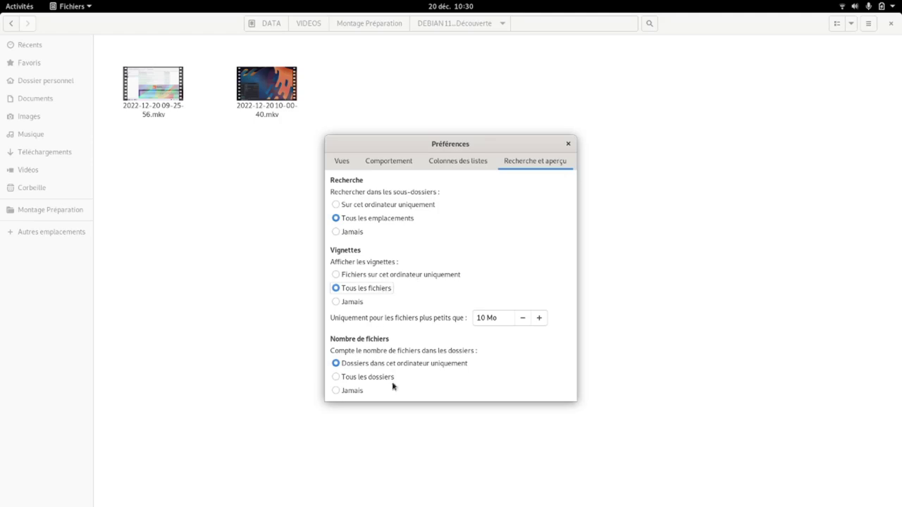
left_click(568, 145)
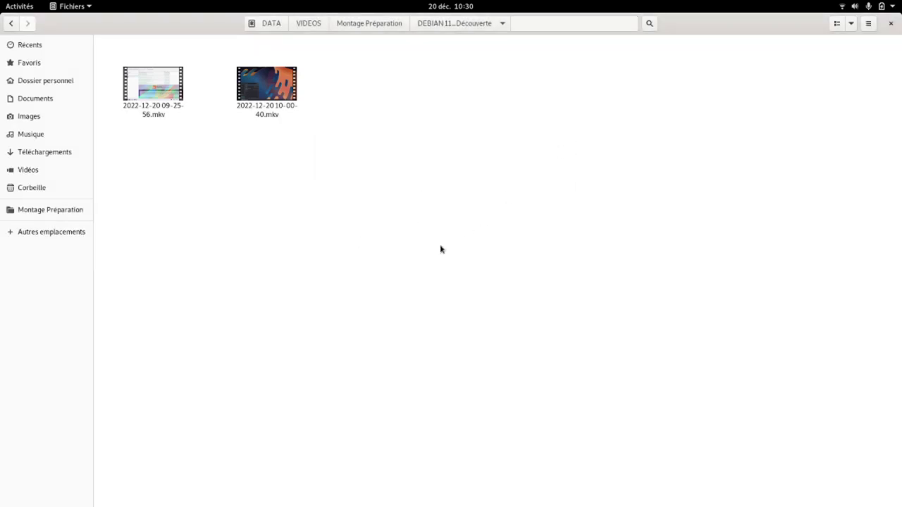
- Open the Ordinateur root file system from Autres emplacements
left_click(10, 236)
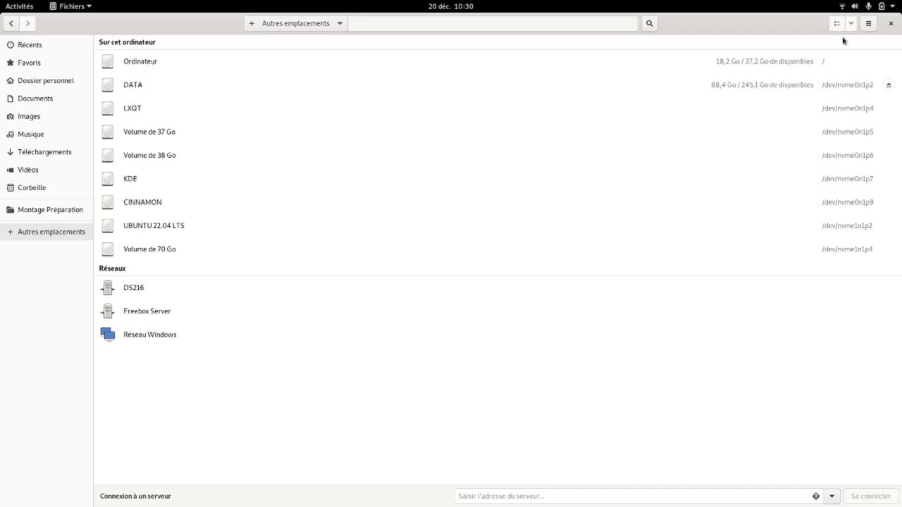
left_click(140, 63)
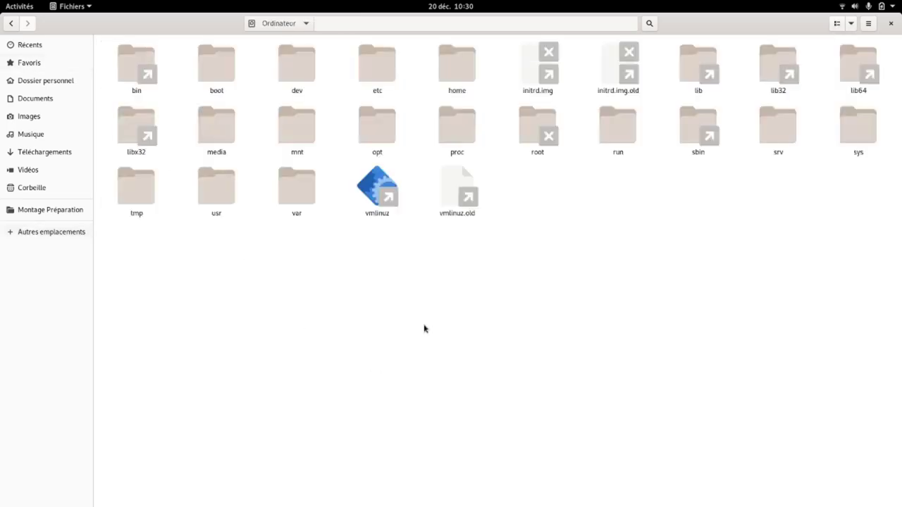
- Open the personal folder inside home and show the actions available for that folder
double_click(460, 73)
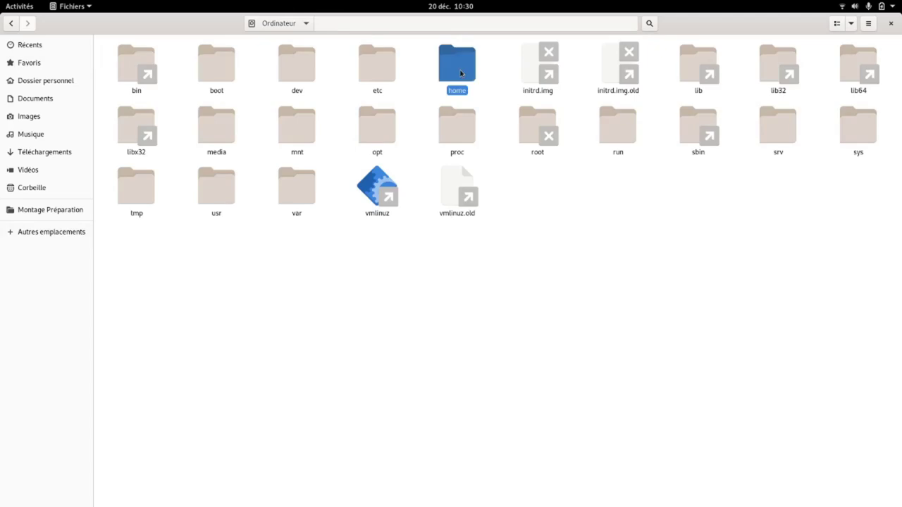
double_click(170, 88)
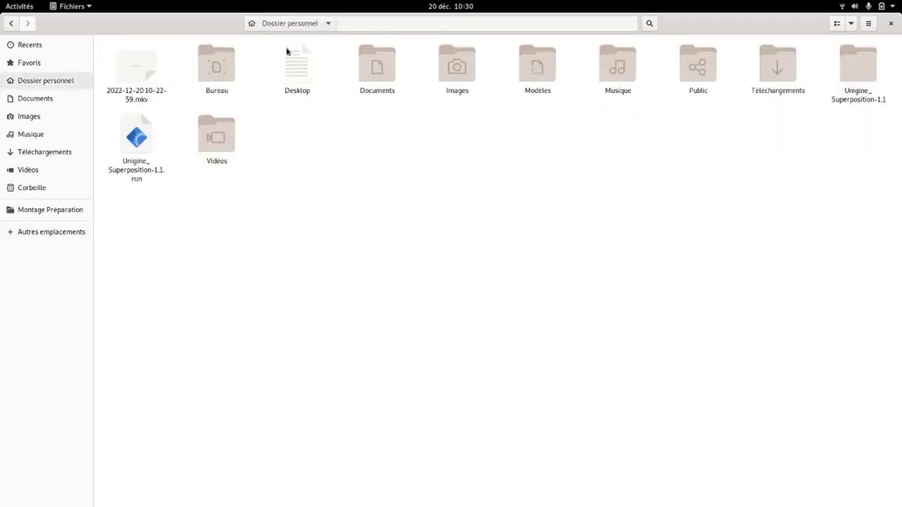
left_click(288, 23)
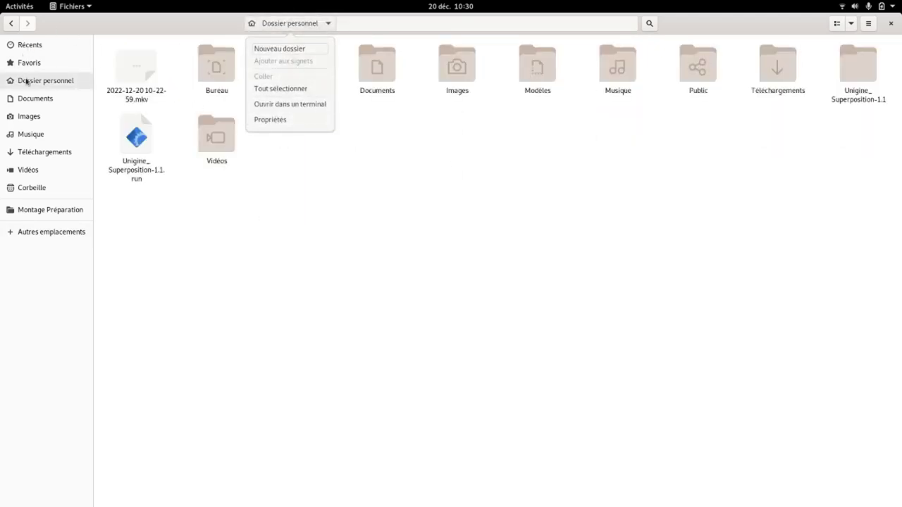
- Go back to the Ordinateur root through Autres emplacements and open its etc folder
left_click(12, 239)
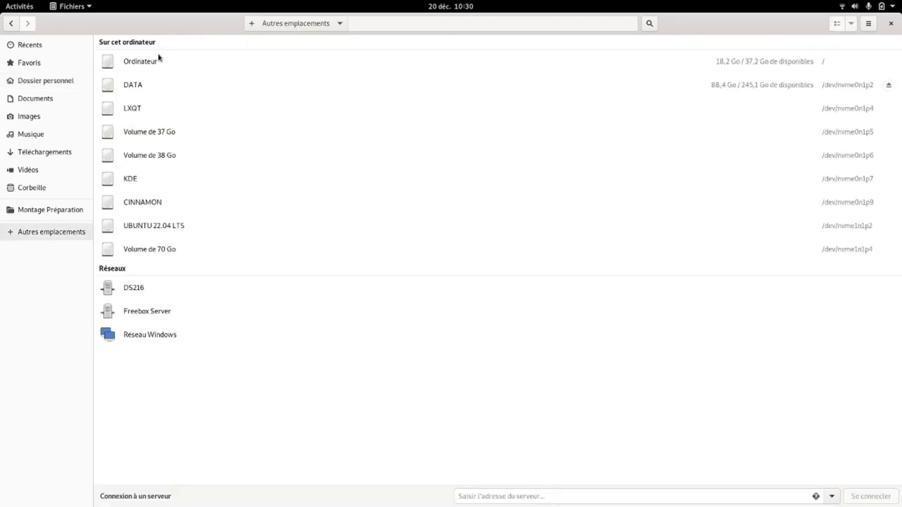
left_click(158, 62)
left_click(382, 77)
double_click(382, 77)
- Find the fstab file in the etc folder and open it with Éditeur de texte
scroll(390, 274, "down", 8)
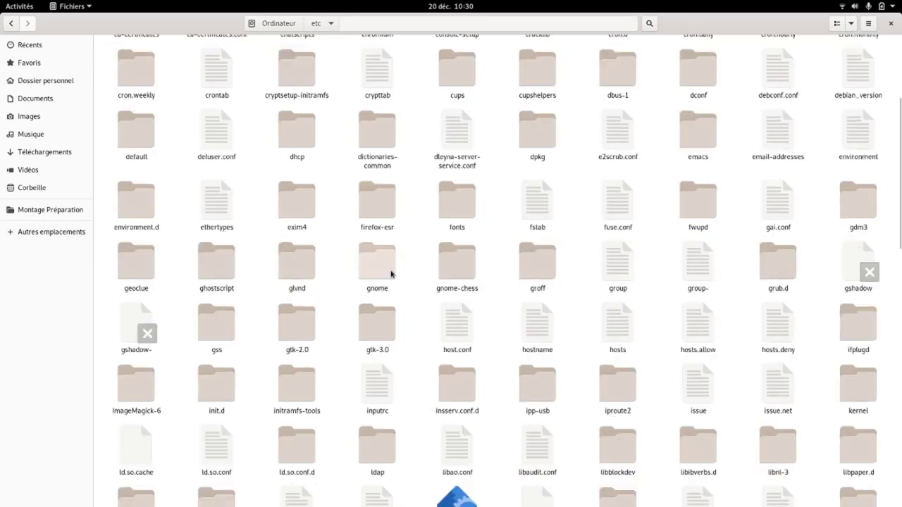
scroll(390, 274, "down", 3)
scroll(390, 275, "up", 8)
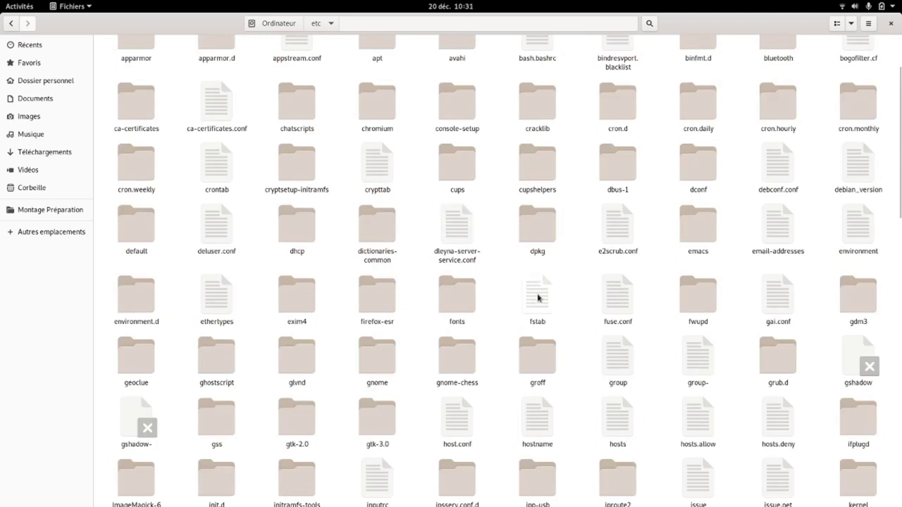
right_click(535, 300)
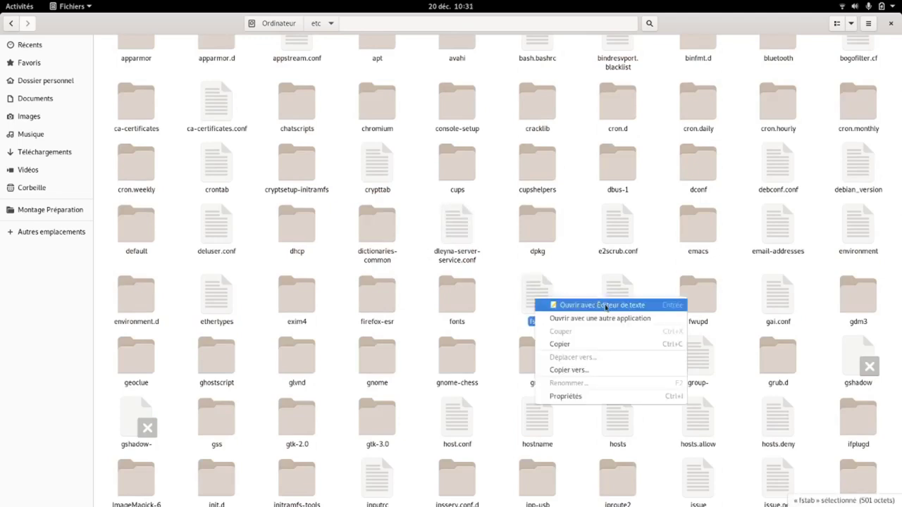
left_click(633, 305)
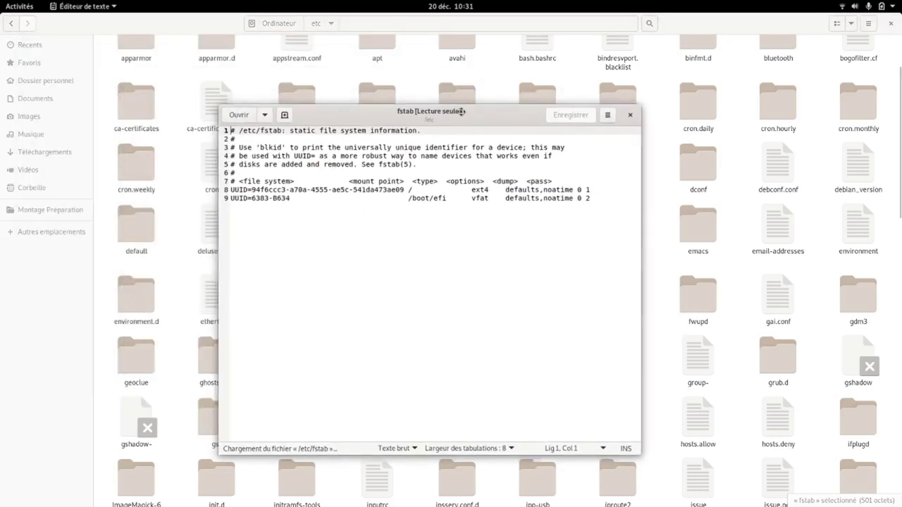
- Add blank lines and a "##" line at the end of fstab, and close the file without saving
left_click(602, 208)
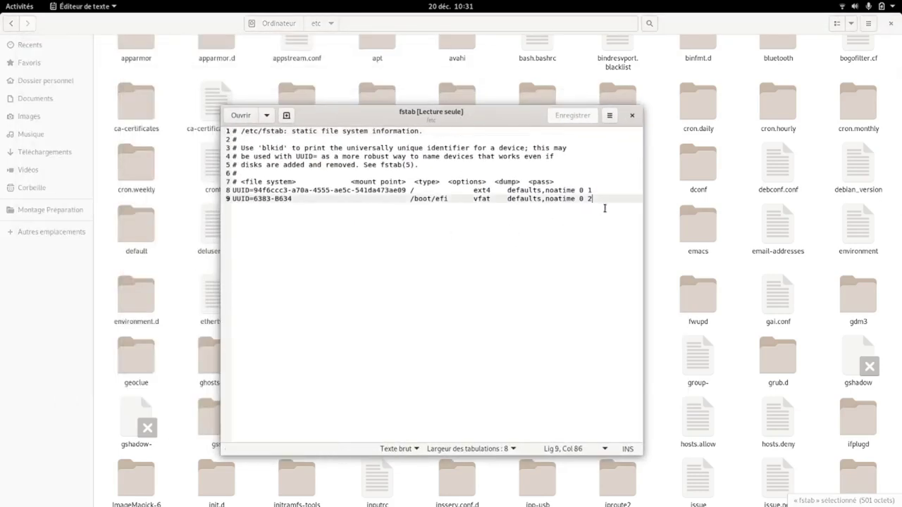
key("Return")
key("Return")
key("Return")
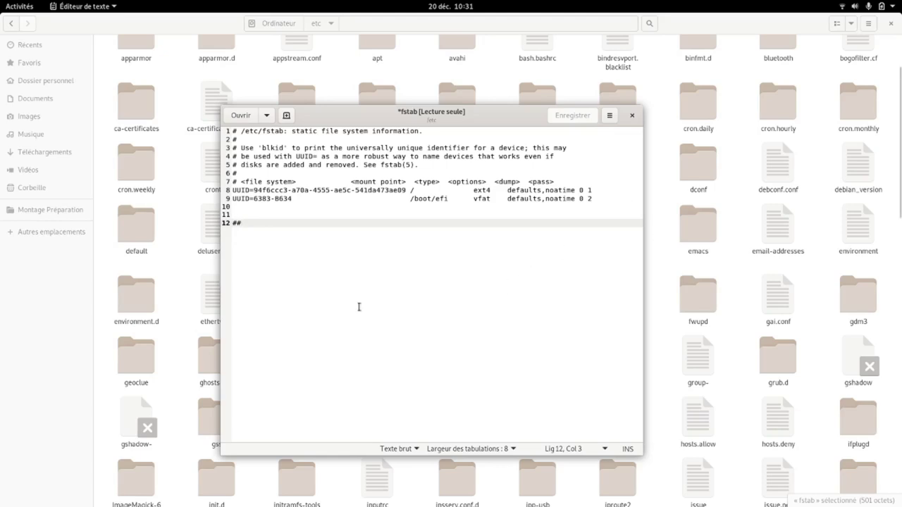
key("Return")
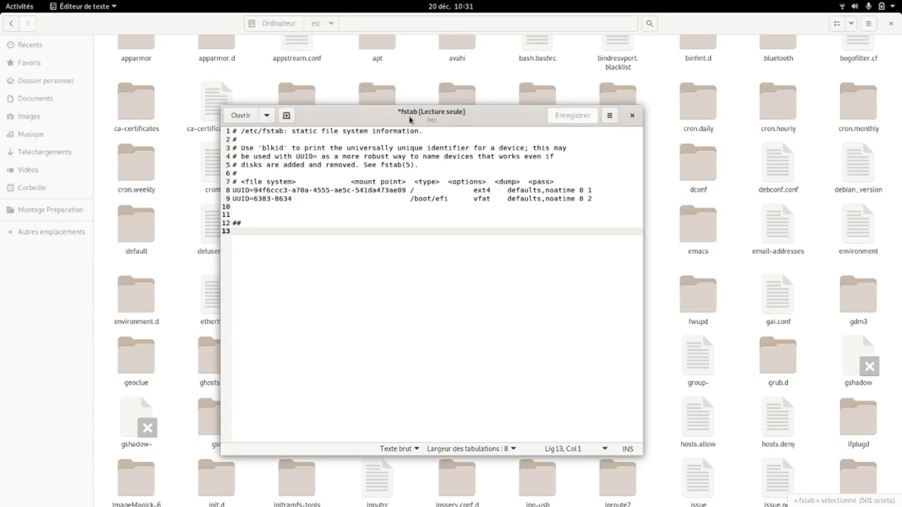
left_click(632, 115)
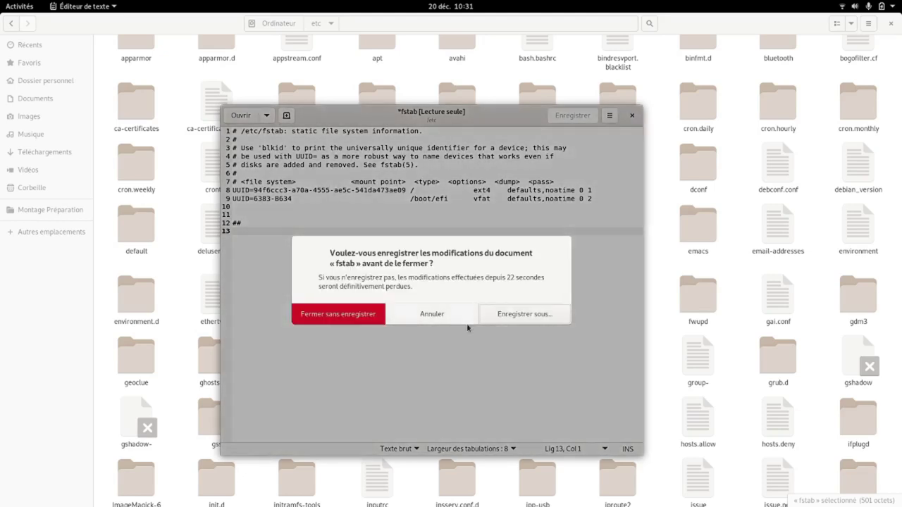
left_click(332, 317)
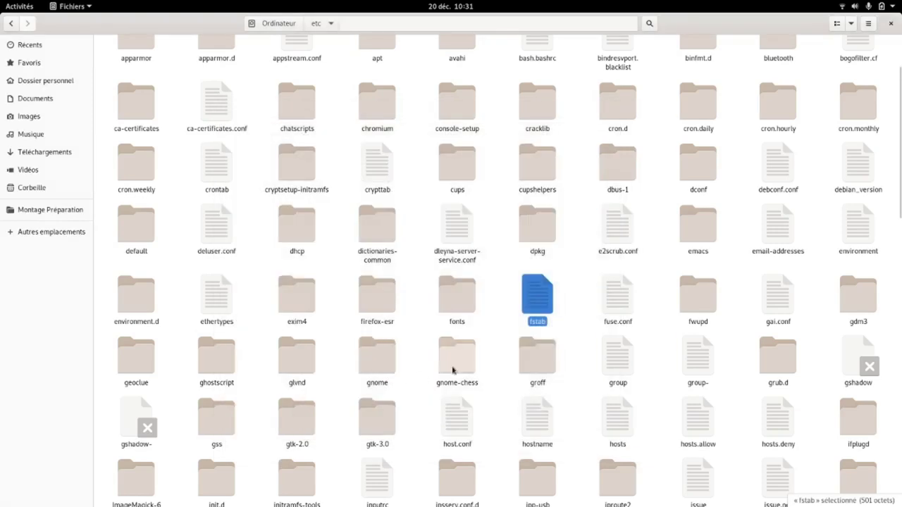
- Close the file manager and bring the Premiers pas help window to the front
left_click(584, 289)
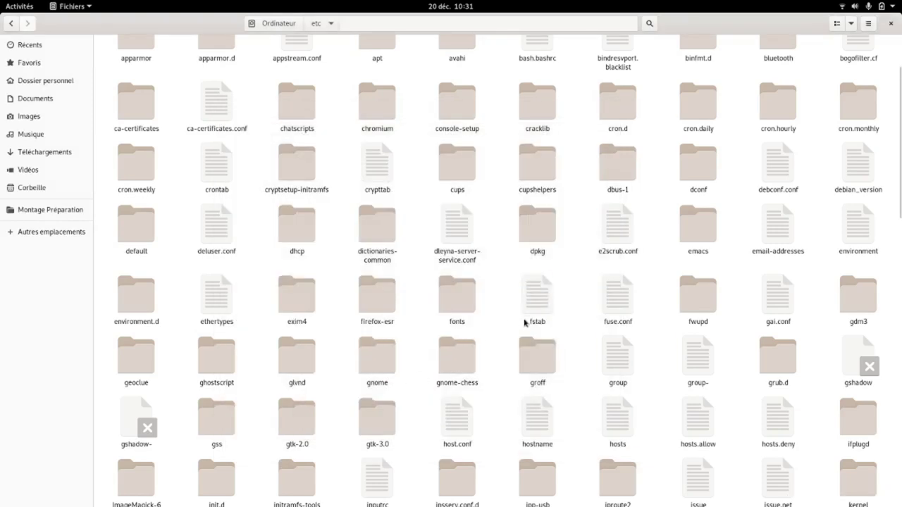
left_click(891, 24)
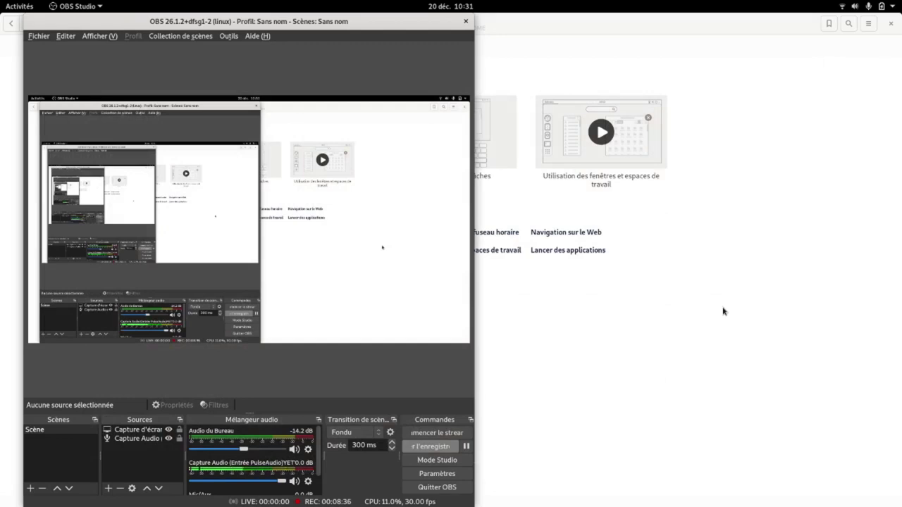
key("super")
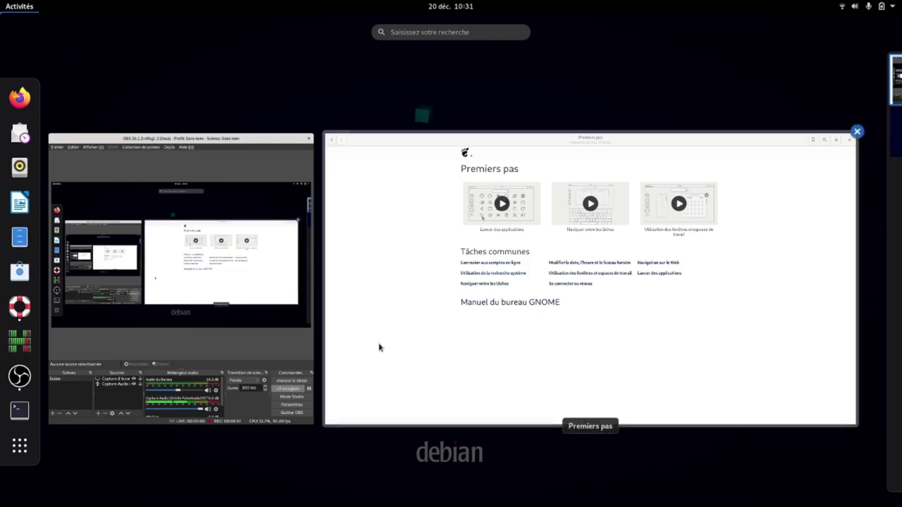
left_click(645, 346)
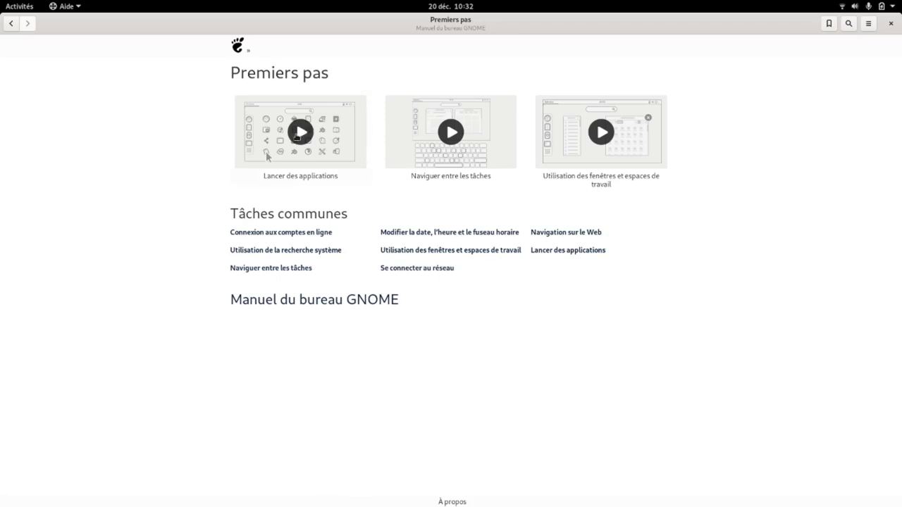
- Play the Lancer des applications tutorial video, skip ahead to its keyboard shortcut part, and close it
left_click(297, 136)
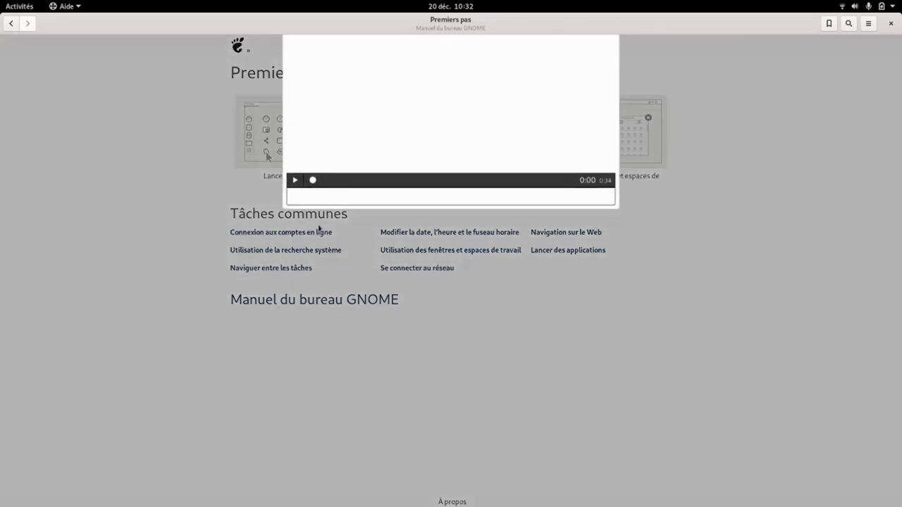
left_click(294, 248)
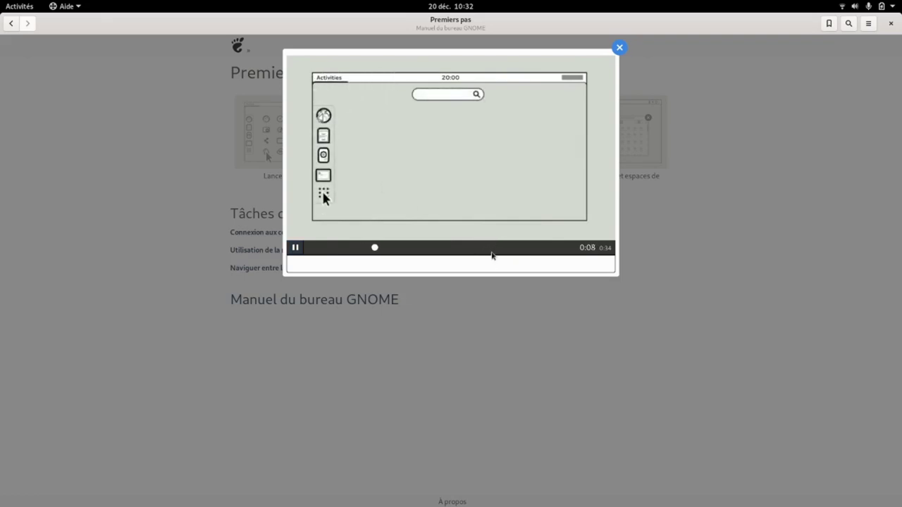
left_click(434, 248)
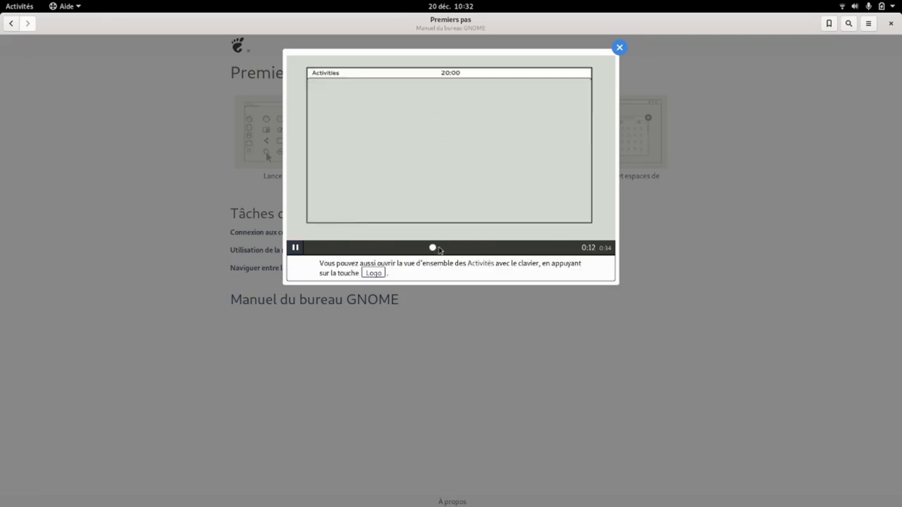
mouse_move(436, 250)
left_mouse_down()
mouse_move(458, 250)
mouse_move(438, 252)
left_mouse_up()
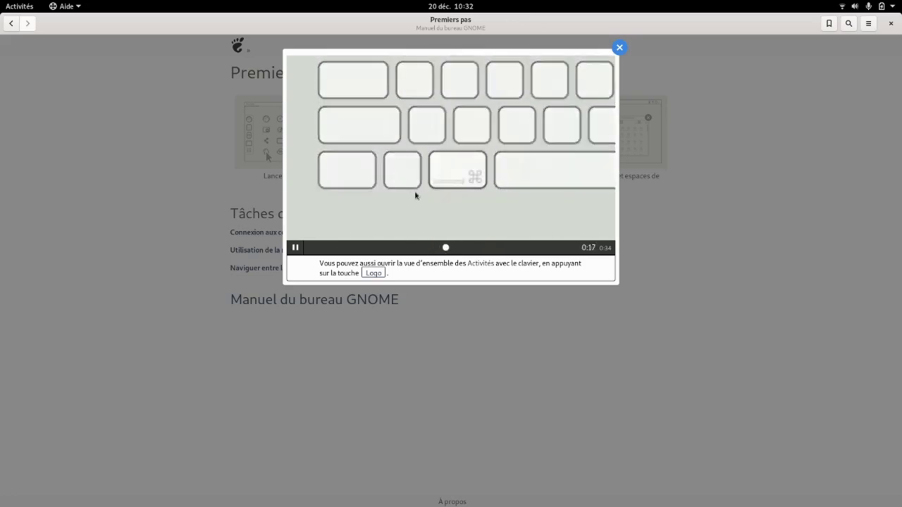
left_click(620, 48)
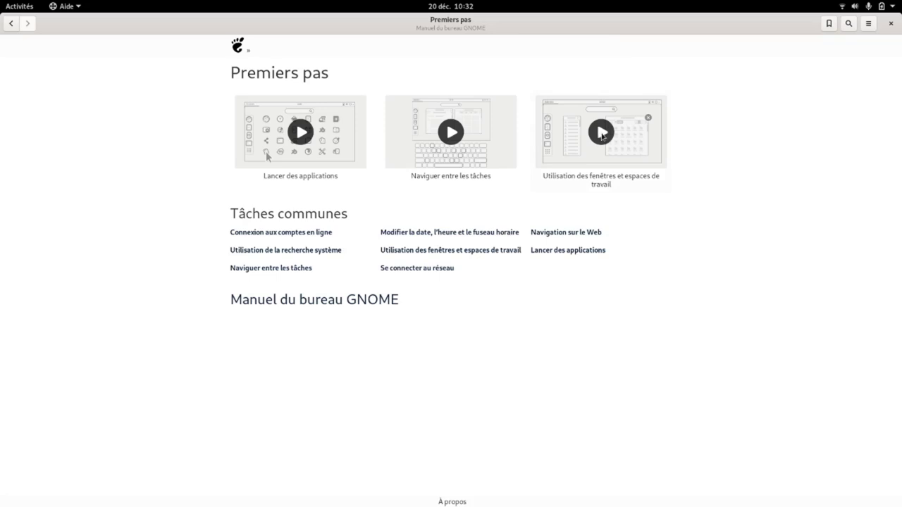
- Play the Utilisation des fenêtres et espaces de travail video, skip well past its middle, and close it
left_click(602, 133)
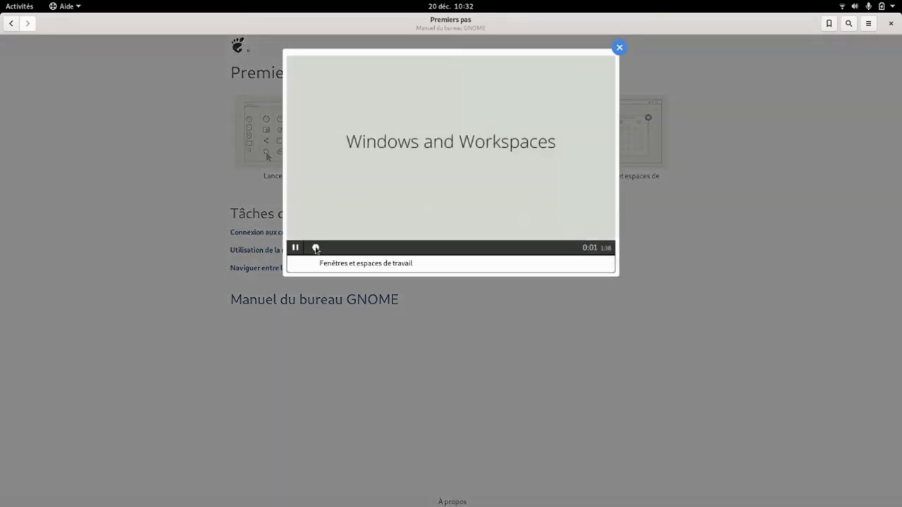
left_click_drag(315, 247, 496, 250)
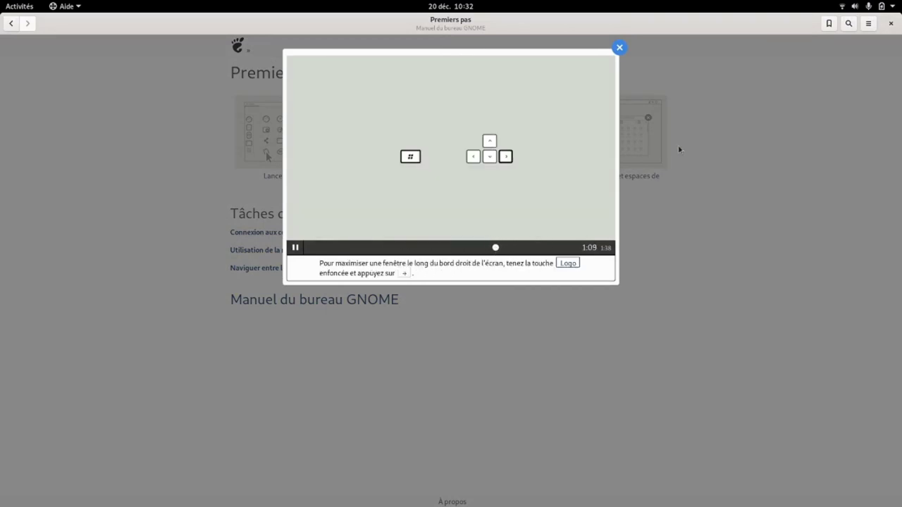
left_click(619, 47)
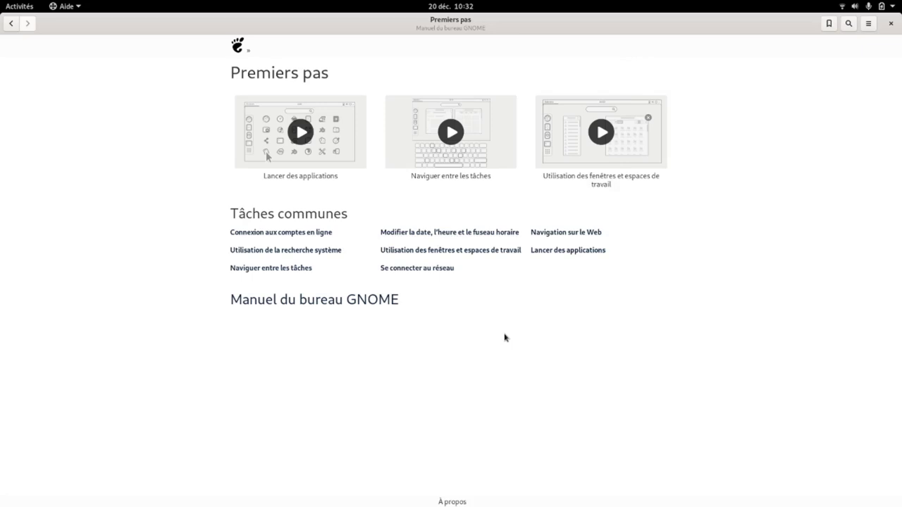
- Search the Activités overview for "ajus" and launch Ajustements
left_click(25, 8)
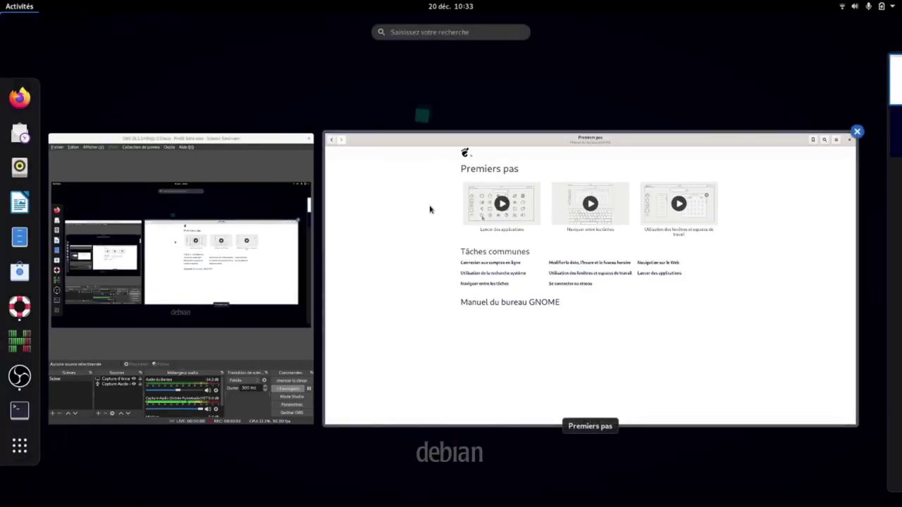
type("ajus")
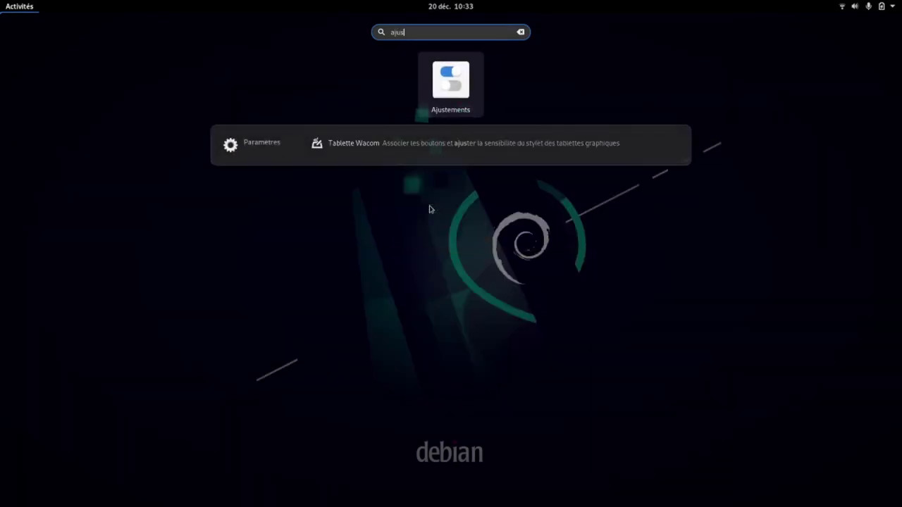
left_click(463, 86)
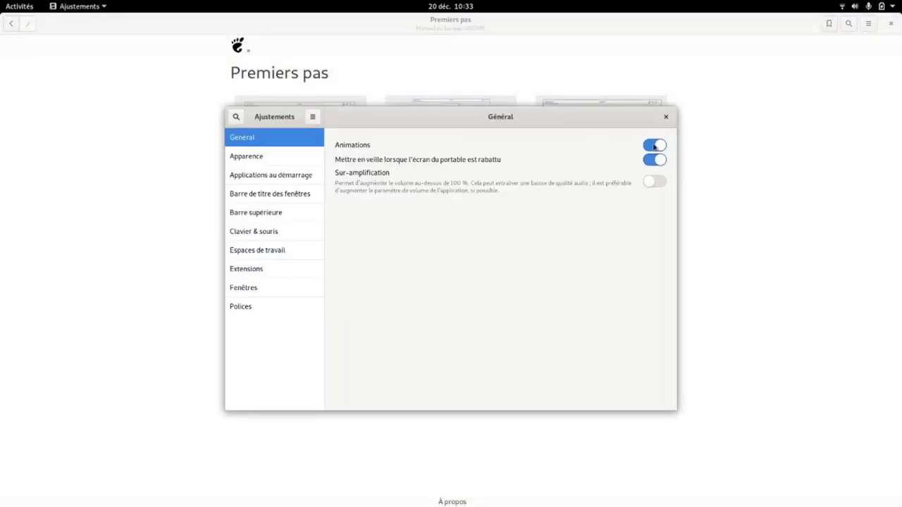
- Show the application grid with animations enabled and return to Ajustements
left_click(18, 14)
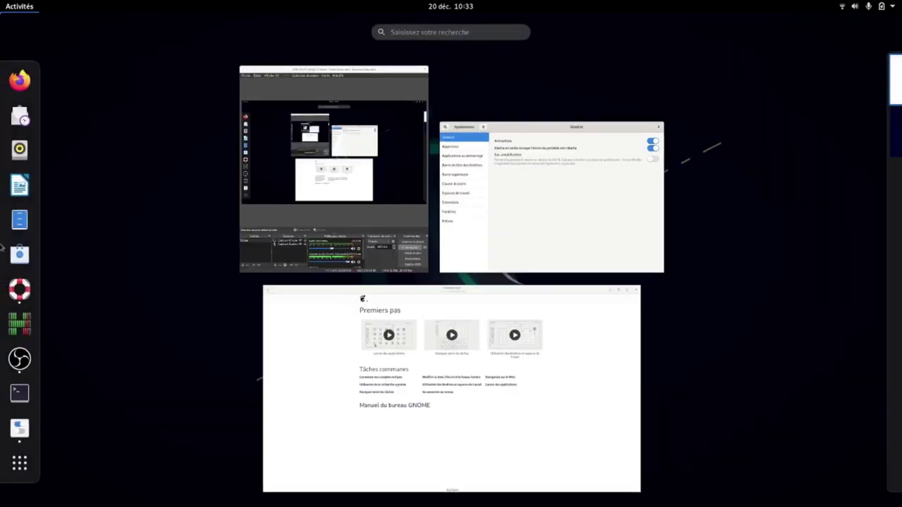
left_click(20, 471)
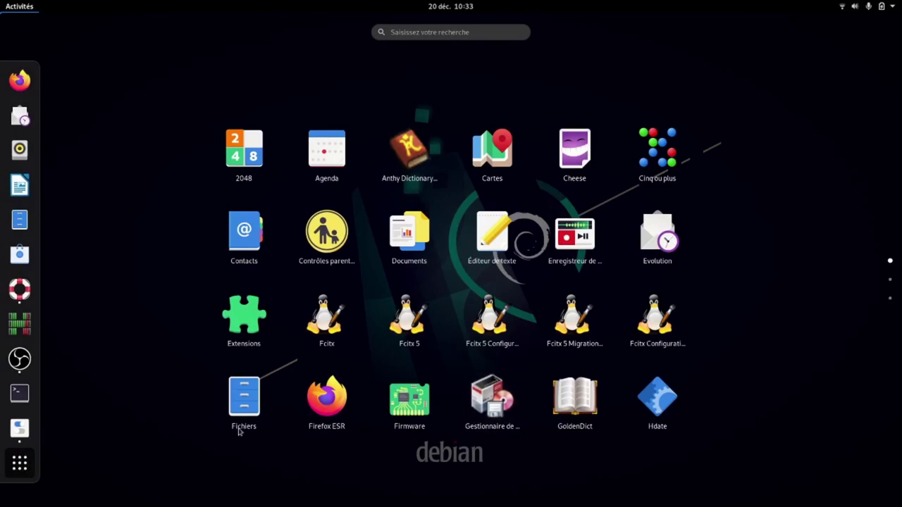
left_click(16, 430)
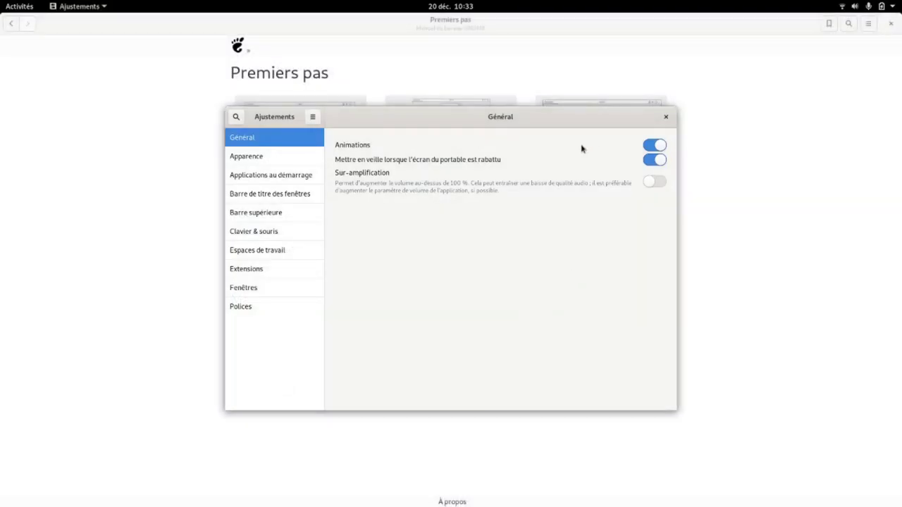
- Turn Animations off, show the application grid without them, and turn Animations back on in Ajustements
left_click(652, 146)
left_click(22, 4)
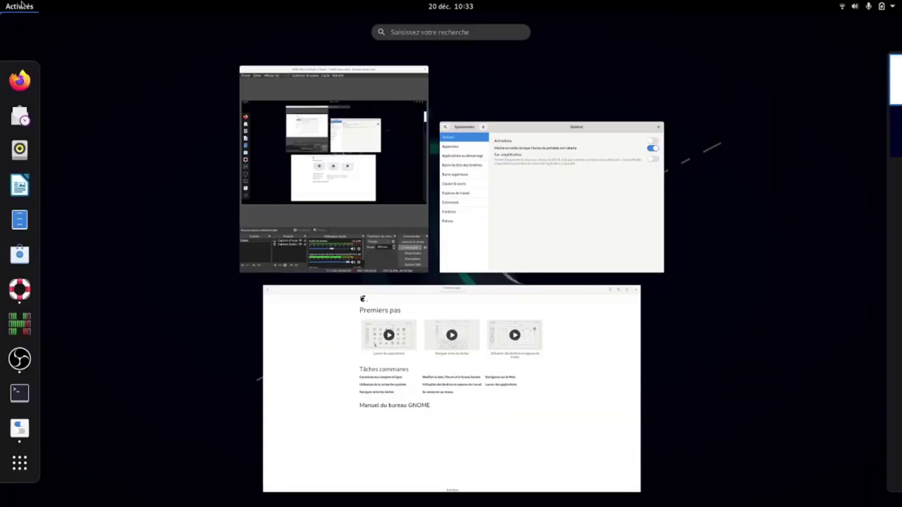
left_click(20, 463)
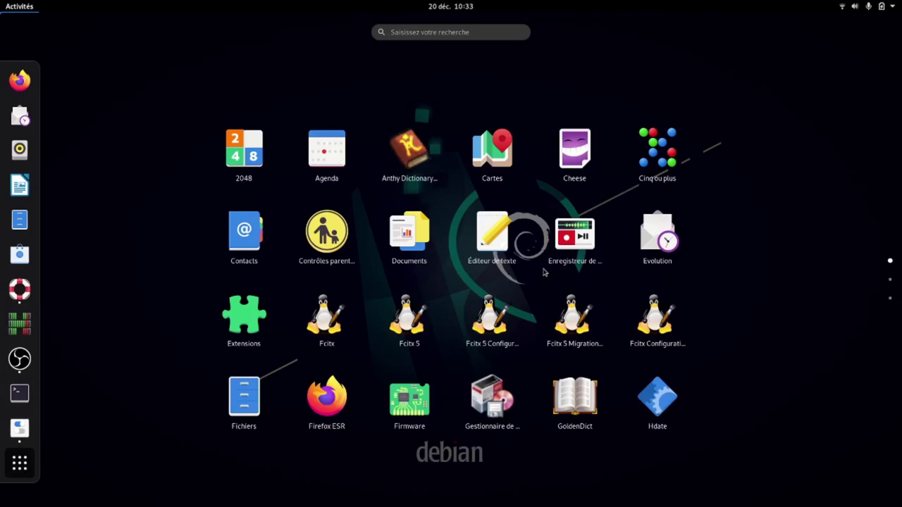
left_click(19, 439)
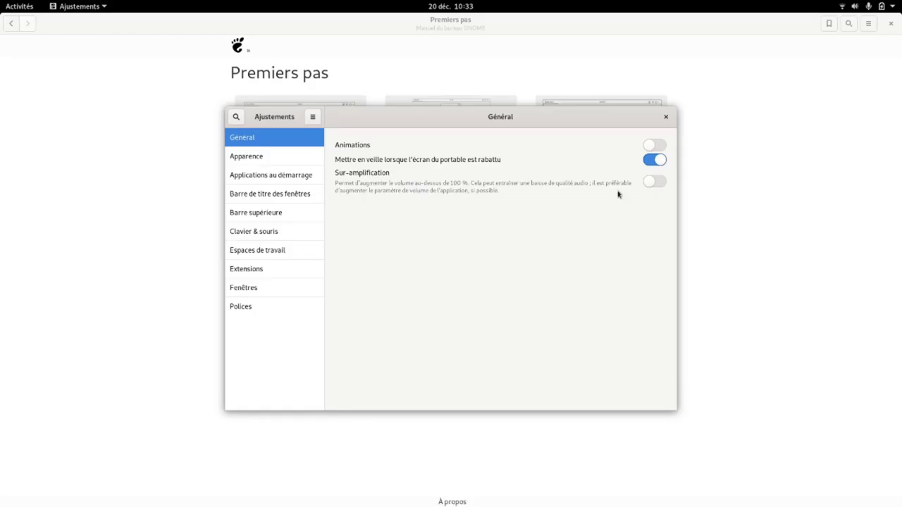
left_click(654, 145)
- Open the Apparence settings for themes, background and lock screen in Ajustements
left_click(271, 157)
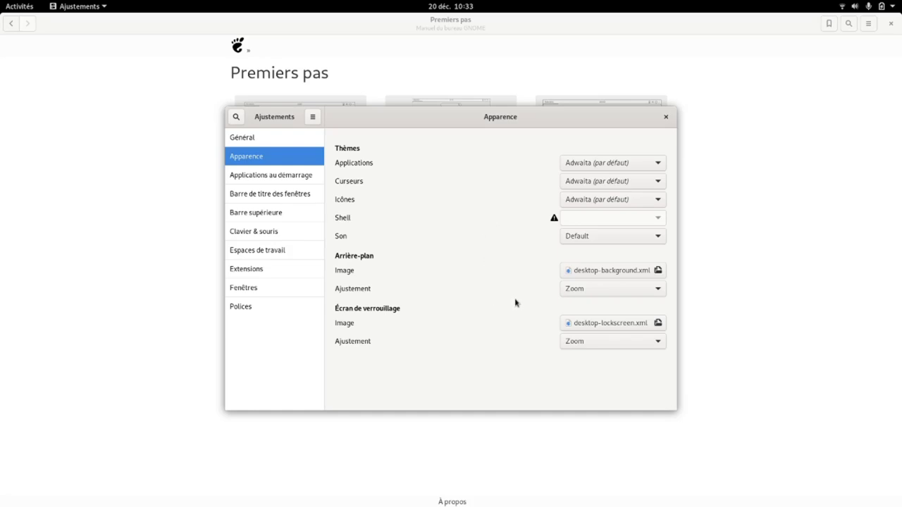
- Add Calculatrice to the applications launched at login in the Applications au démarrage settings
left_click(255, 182)
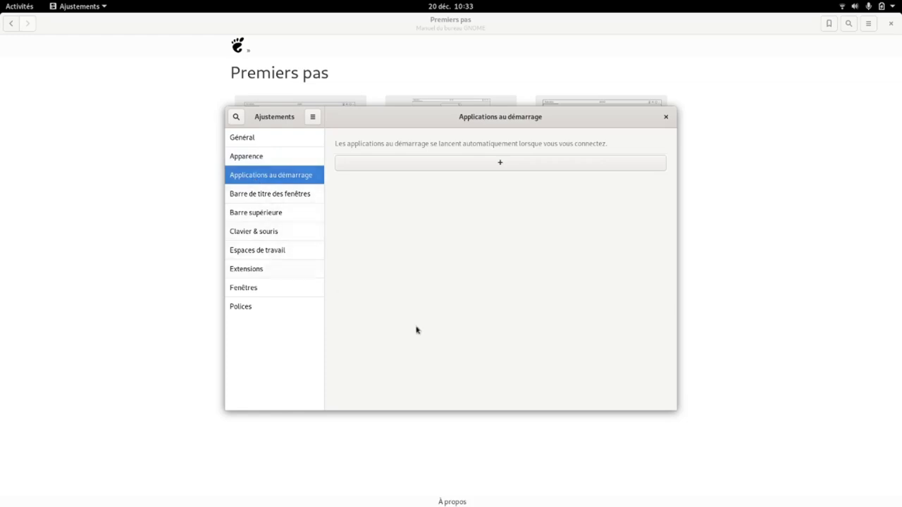
left_click(518, 162)
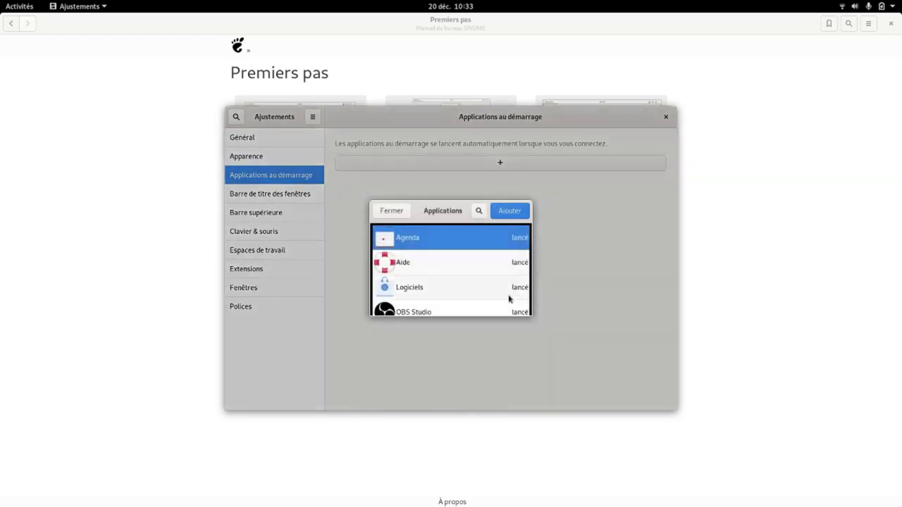
scroll(451, 268, "down", 3)
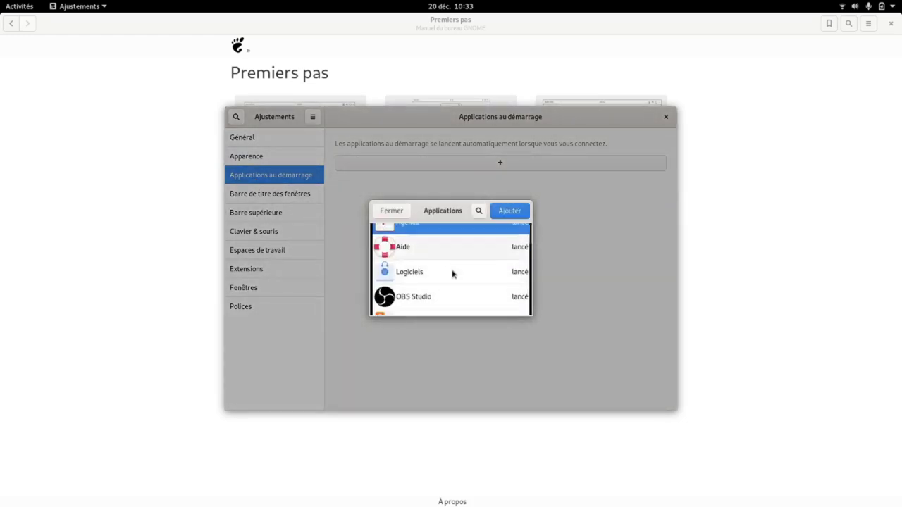
scroll(442, 289, "down", 5)
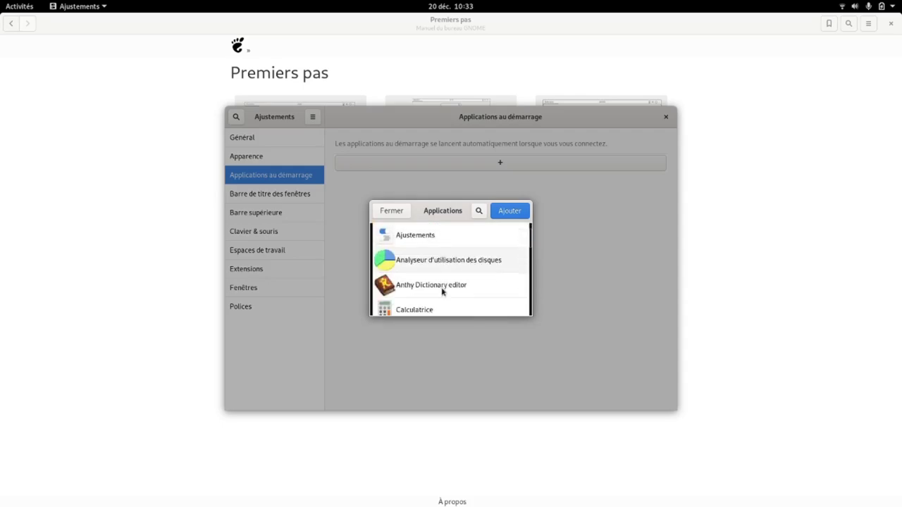
left_click(443, 288)
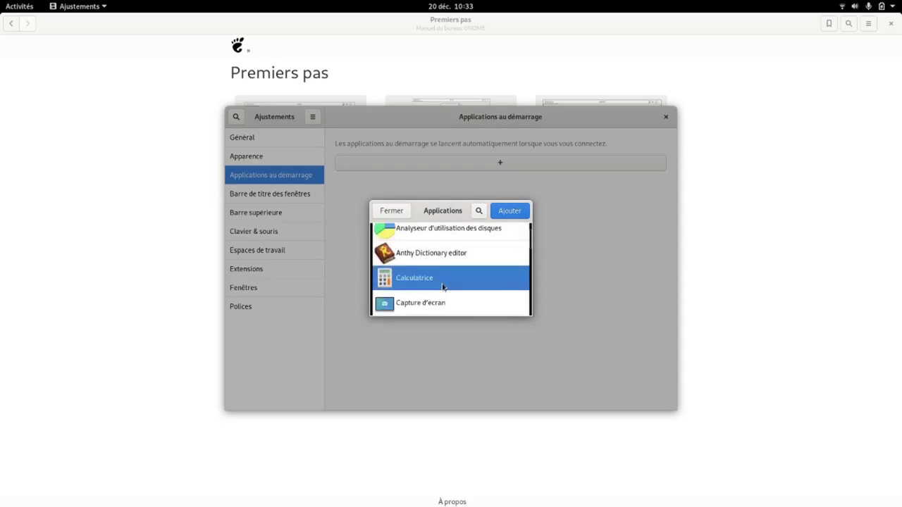
left_click(504, 213)
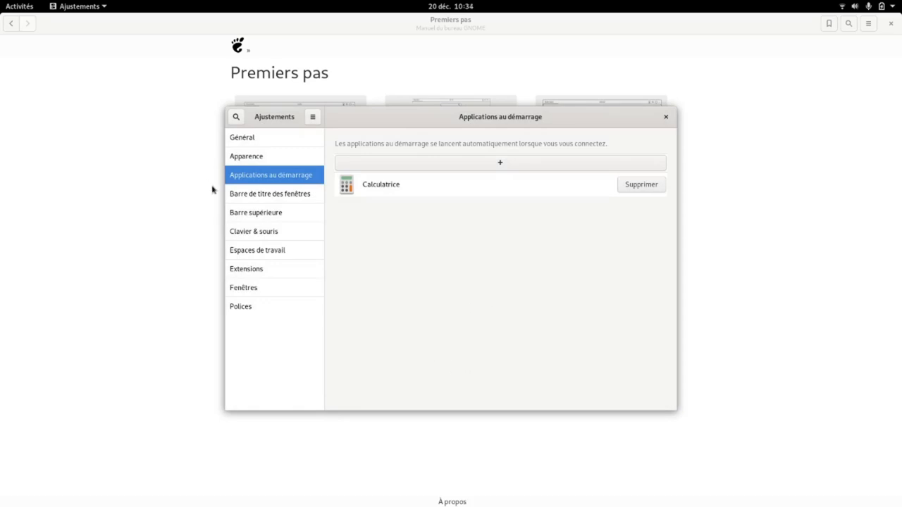
- Enable the Maximiser and Minimiser title bar buttons in the Barre de titre des fenêtres settings
left_click(268, 200)
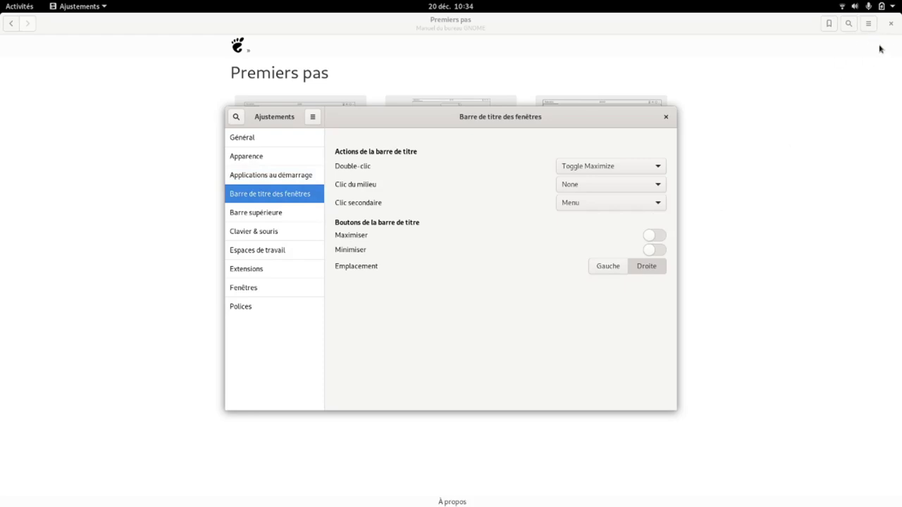
left_click(655, 235)
left_click(655, 250)
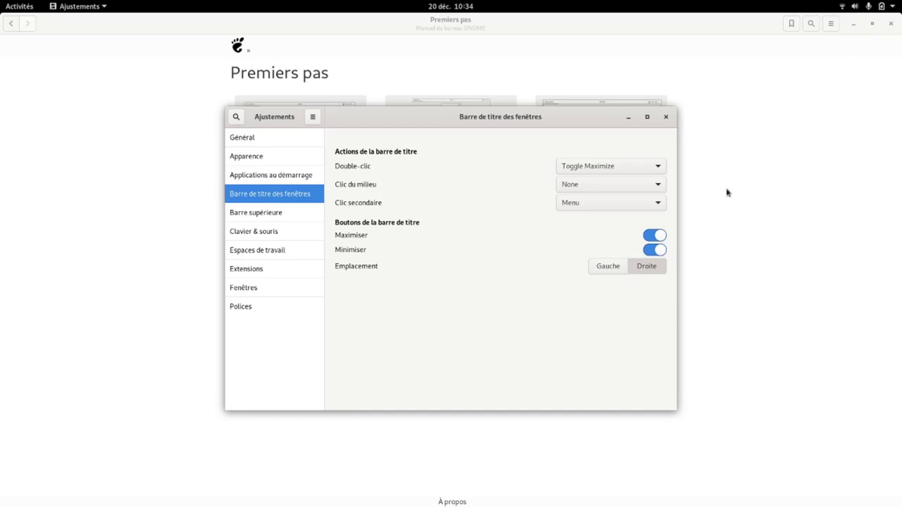
- Maximize and restore the Ajustements window, first through its title bar and again with the new Maximiser button
double_click(541, 123)
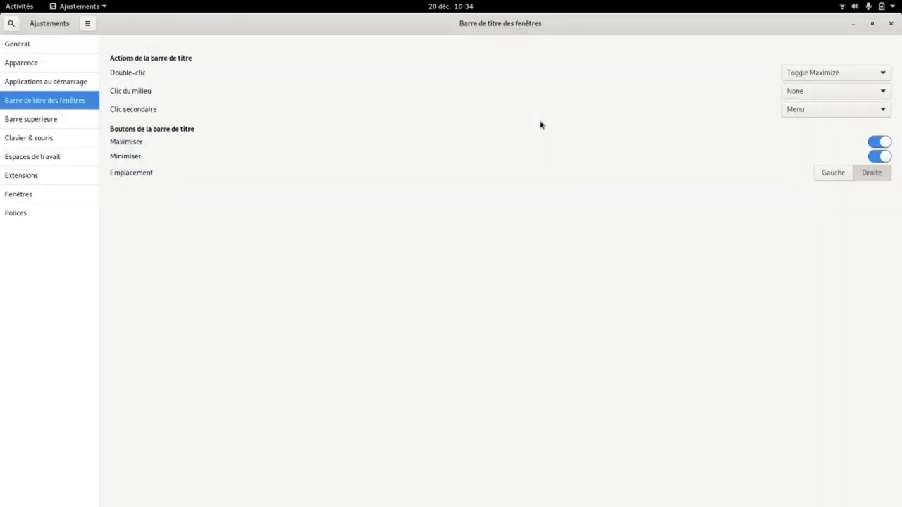
double_click(548, 30)
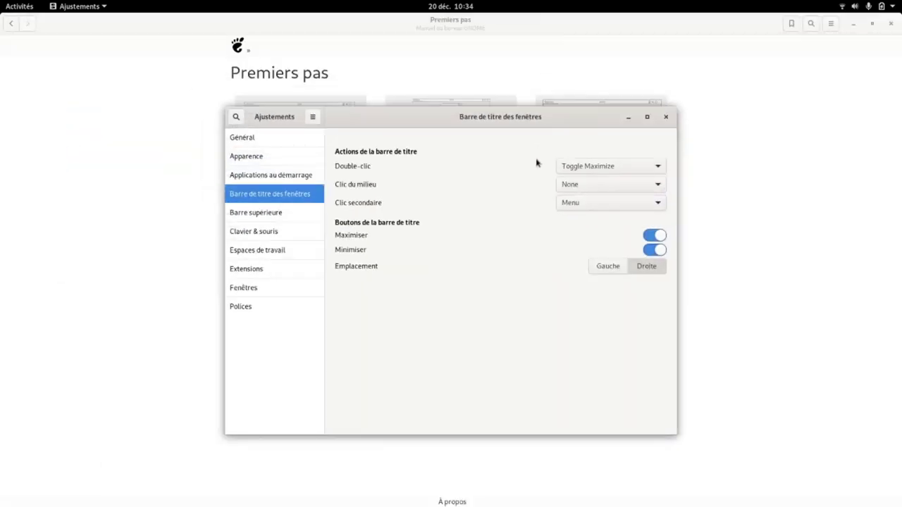
left_click(647, 117)
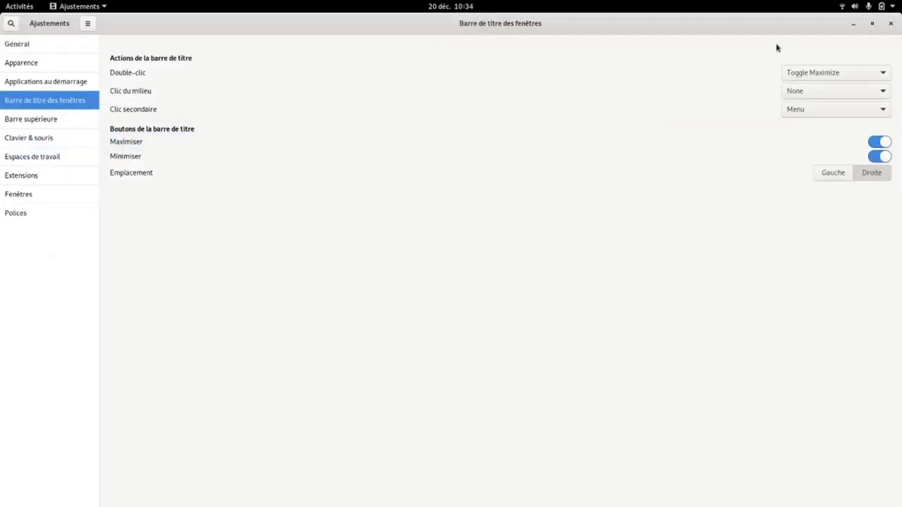
left_click(872, 24)
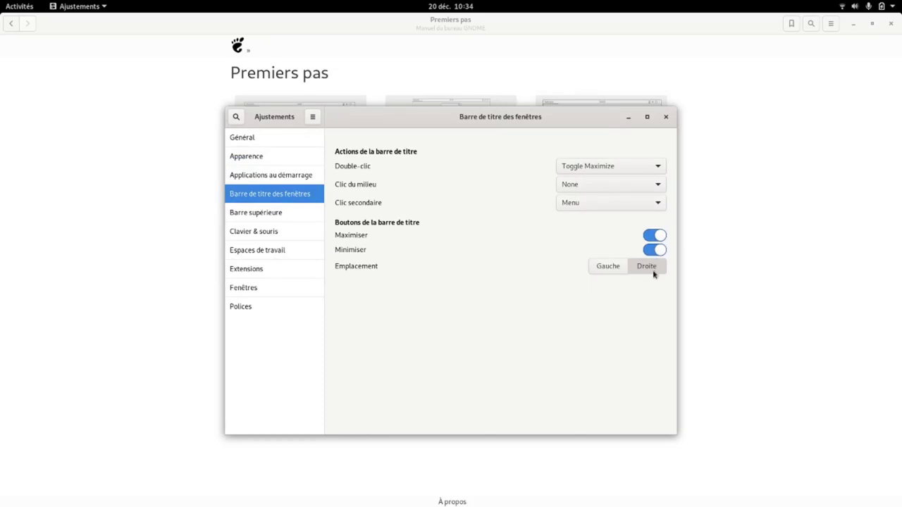
- Turn on Pourcentage de la batterie in the Barre supérieure settings and move the Ajustements window higher on the desktop
left_click(258, 217)
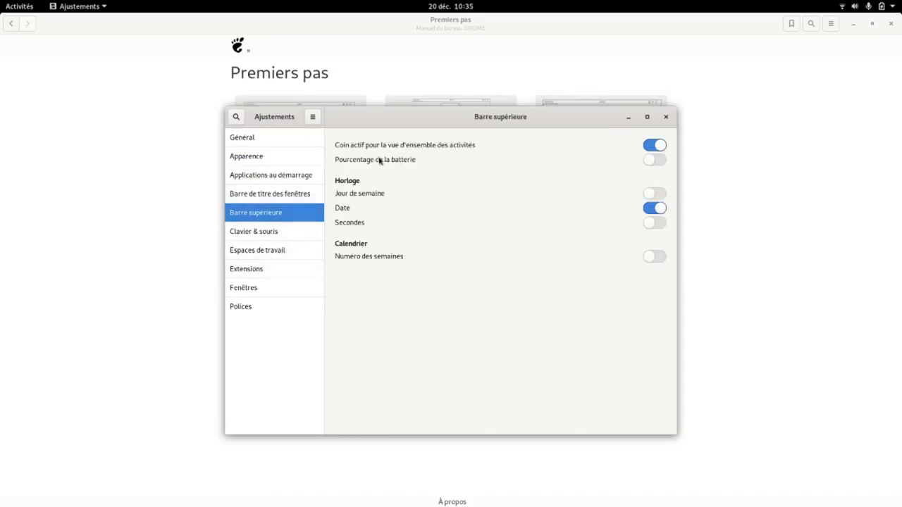
left_click(661, 160)
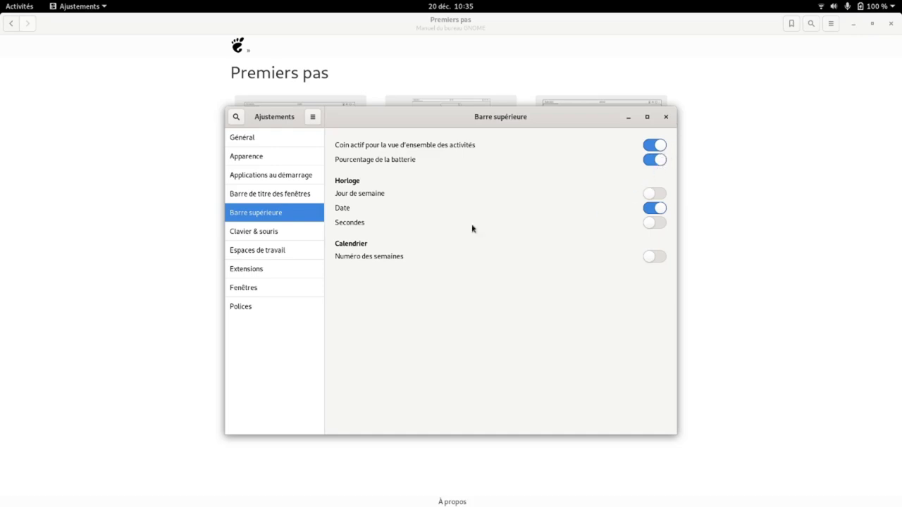
left_click_drag(398, 129, 439, 77)
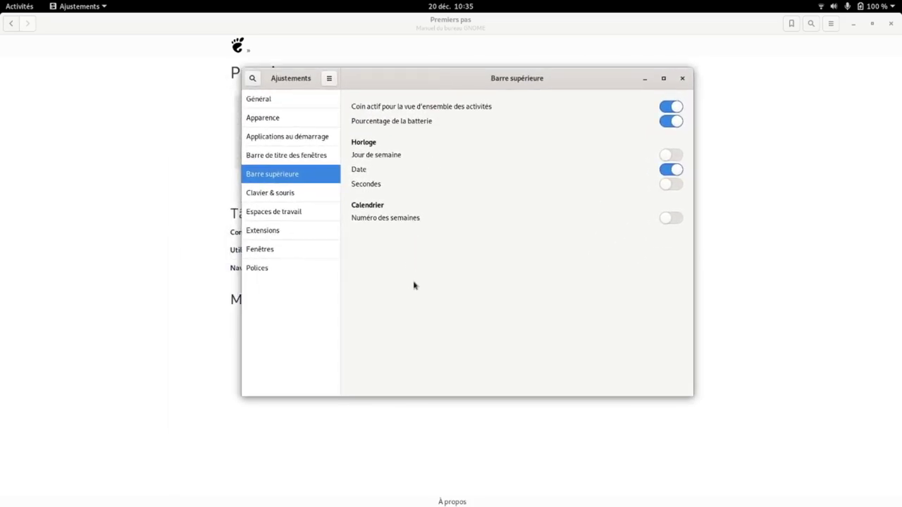
- Review the Clavier & souris settings down to the click emulation options, and open the Espaces de travail settings
left_click(268, 196)
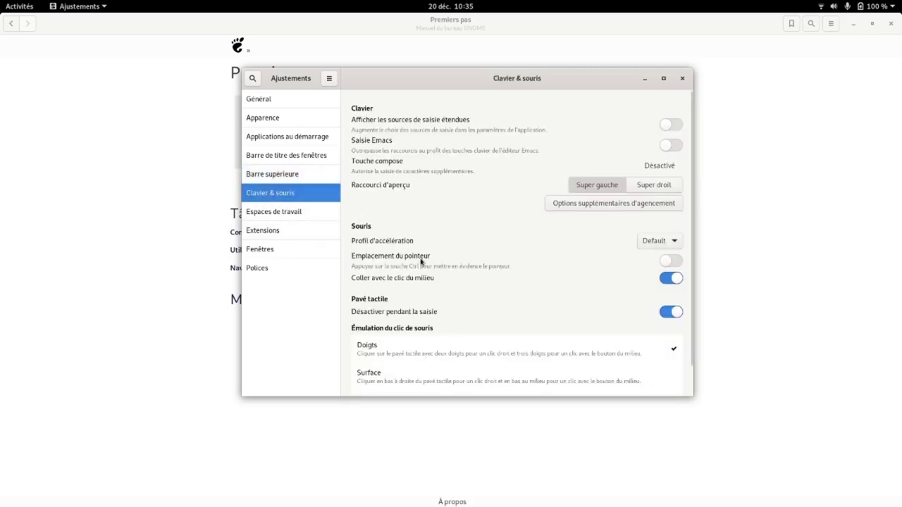
scroll(422, 261, "down", 1)
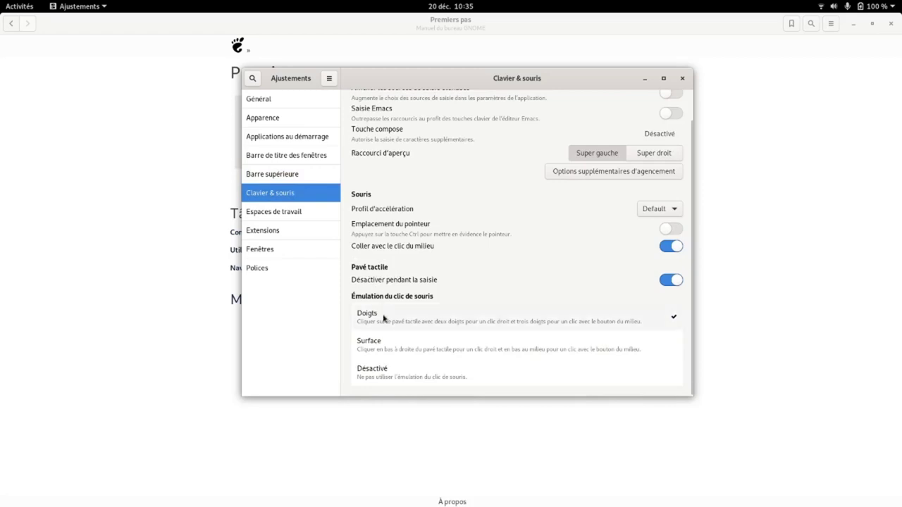
left_click(272, 219)
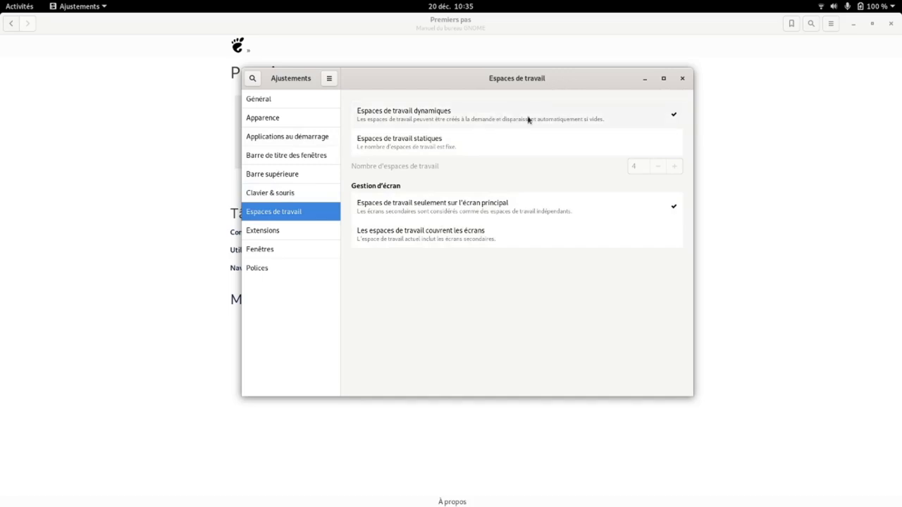
- Look through the available extensions in Ajustements and enable Applications menu
left_click(262, 233)
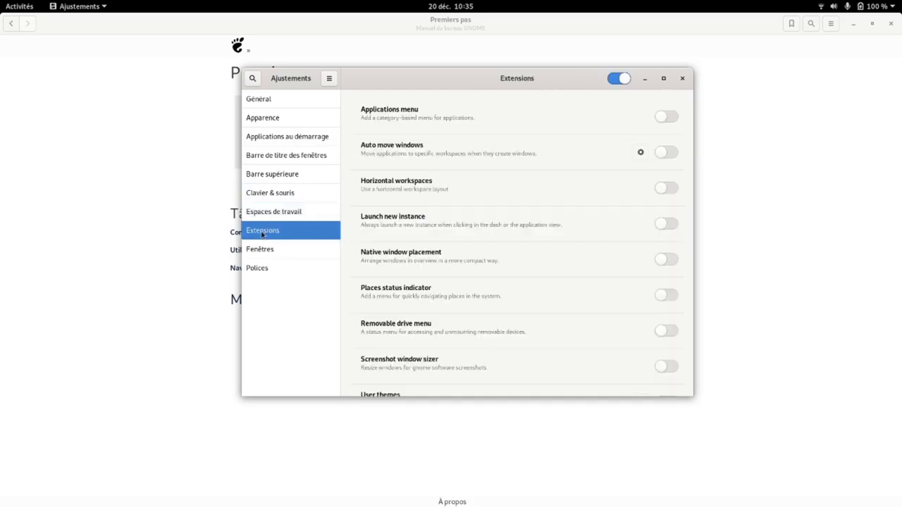
scroll(485, 211, "down", 4)
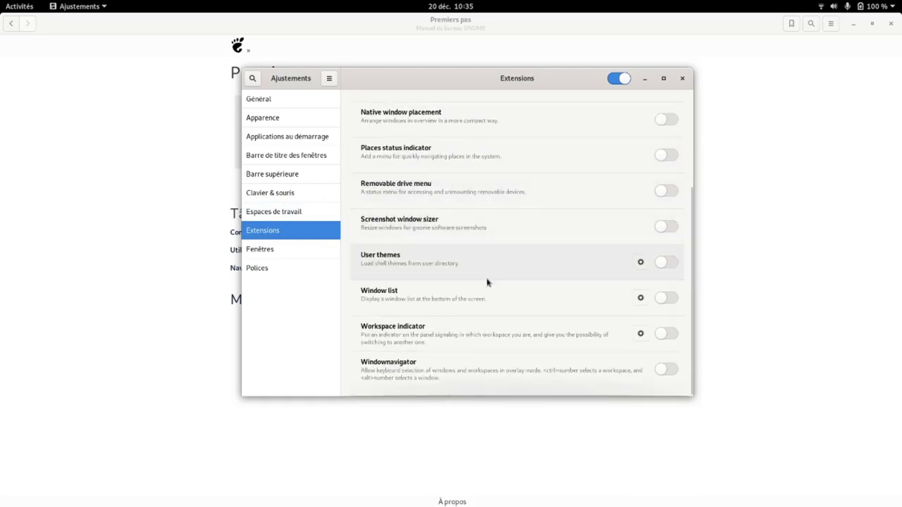
scroll(482, 342, "up", 4)
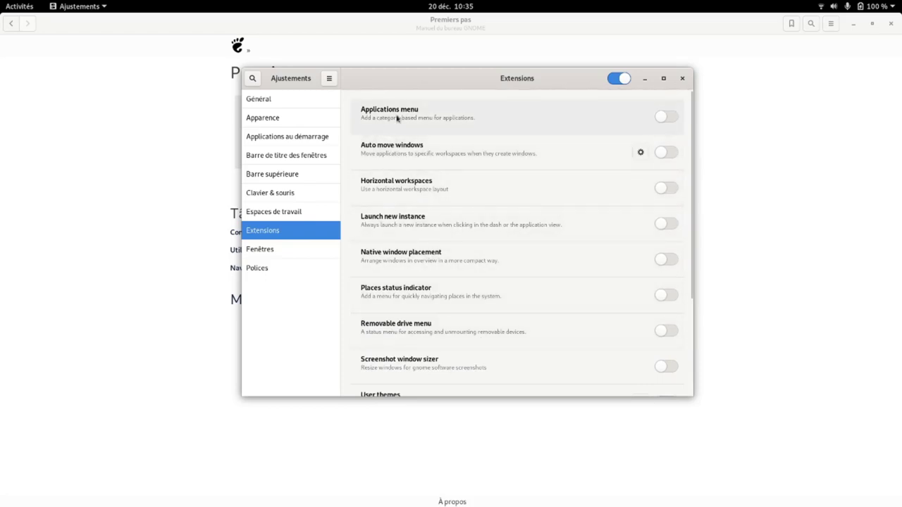
left_click(671, 118)
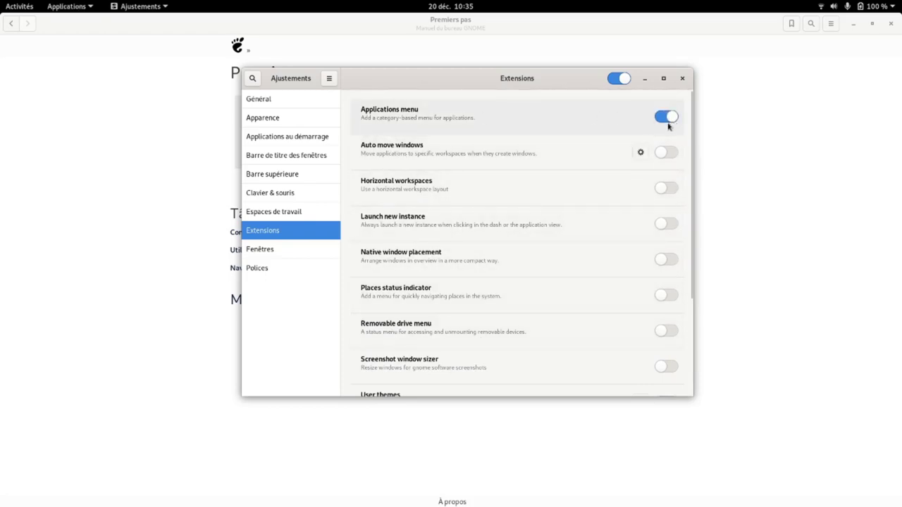
- Browse the categories of the new Applications menu from Favoris to Jeux and look through the full list of games
left_click(66, 7)
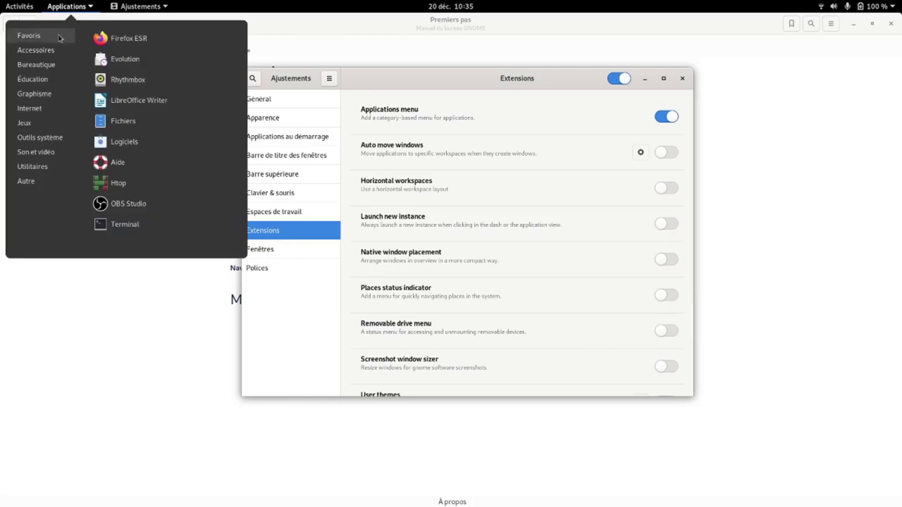
mouse_move(50, 47)
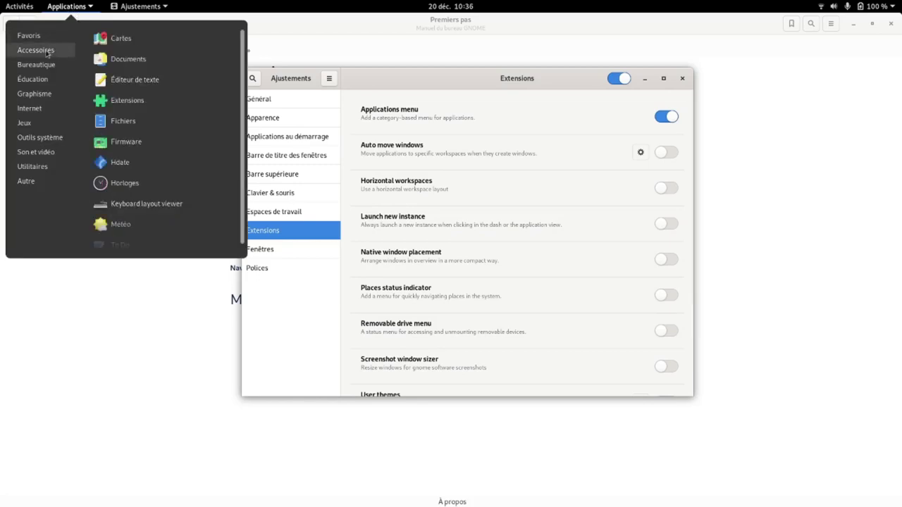
mouse_move(48, 65)
mouse_move(45, 80)
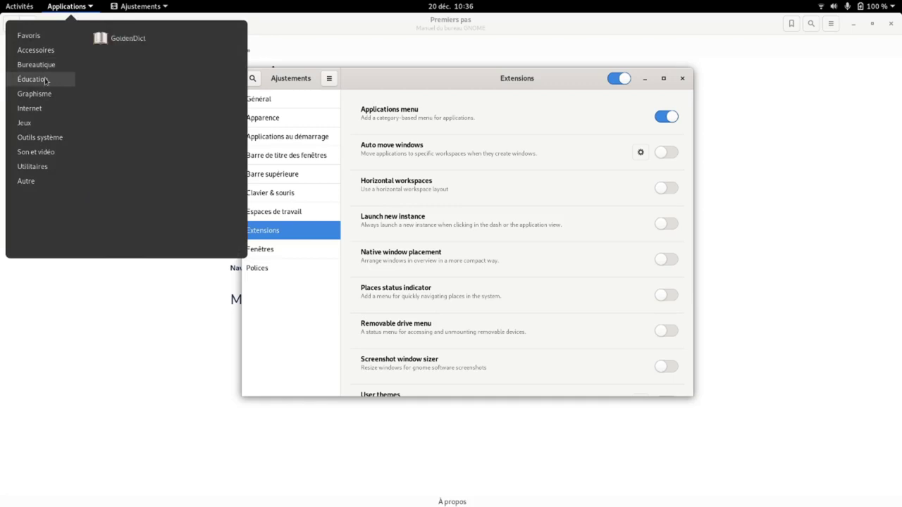
mouse_move(46, 100)
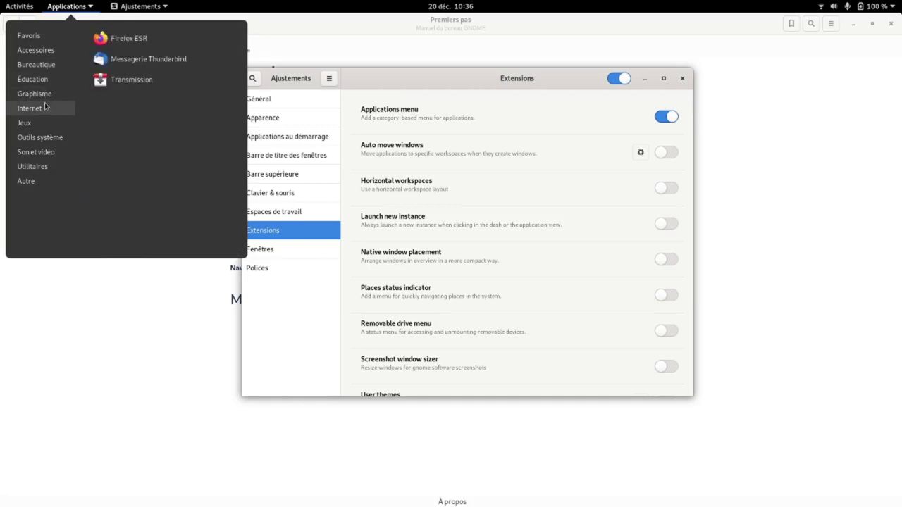
mouse_move(37, 125)
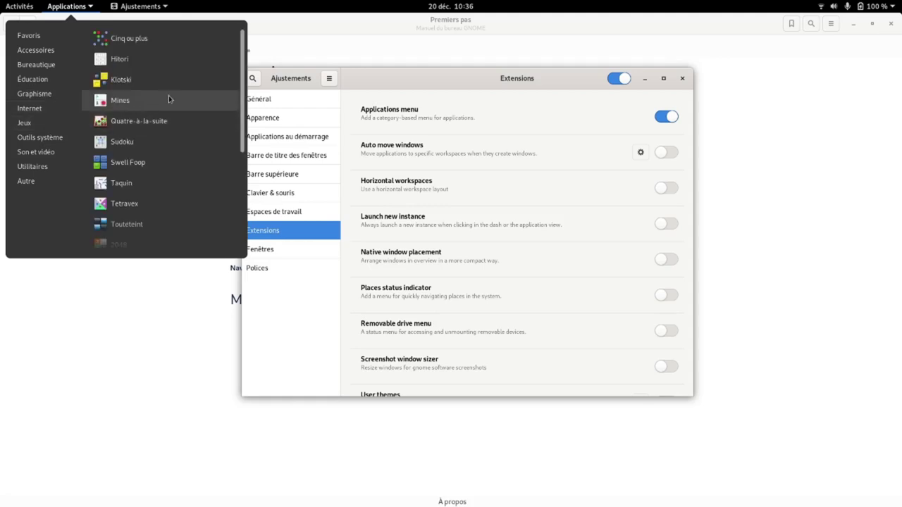
scroll(166, 99, "down", 6)
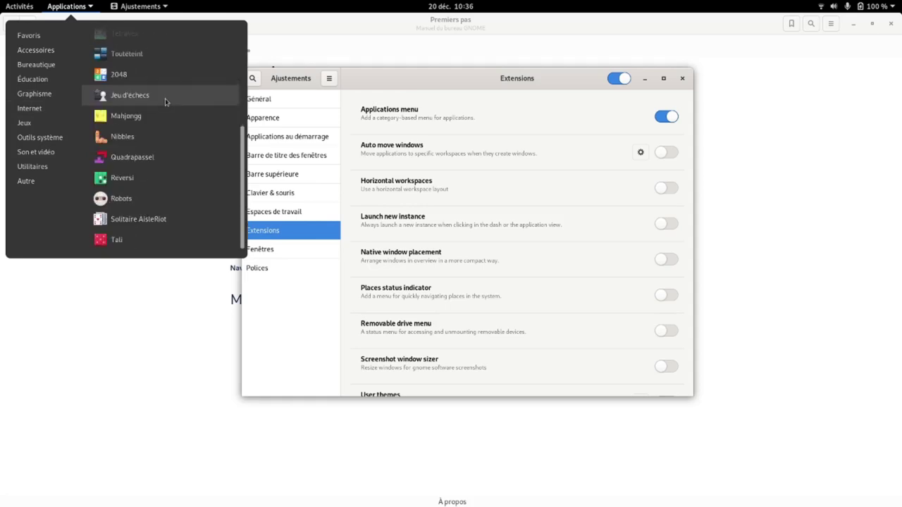
scroll(165, 102, "up", 6)
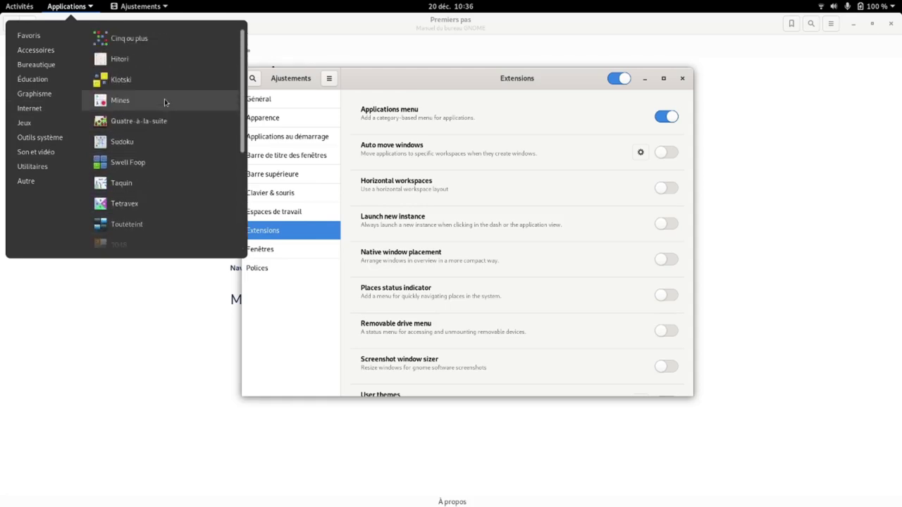
- Launch Logiciels from the Outils système category of the Applications menu
mouse_move(45, 144)
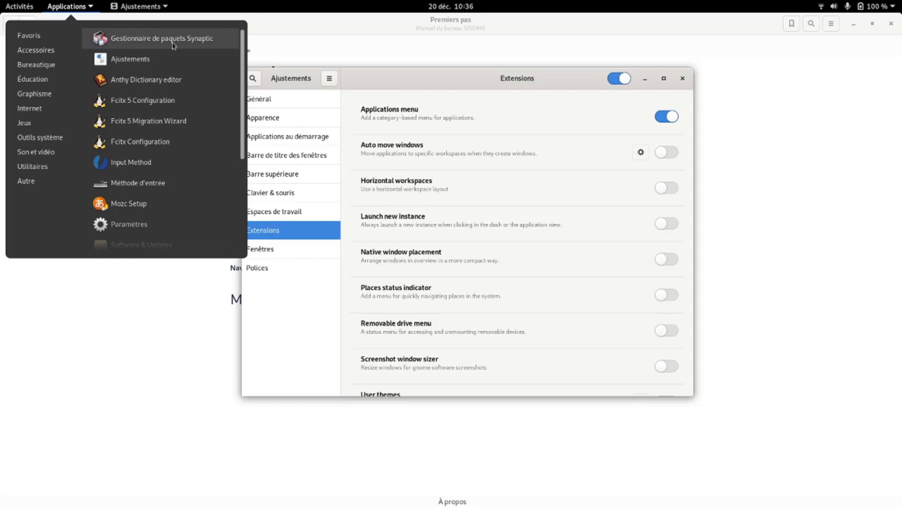
scroll(173, 45, "down", 4)
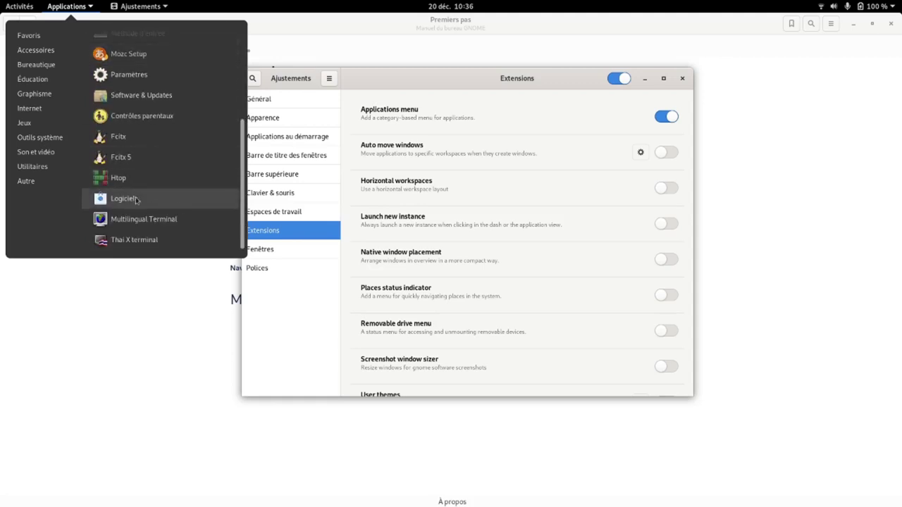
left_click(154, 202)
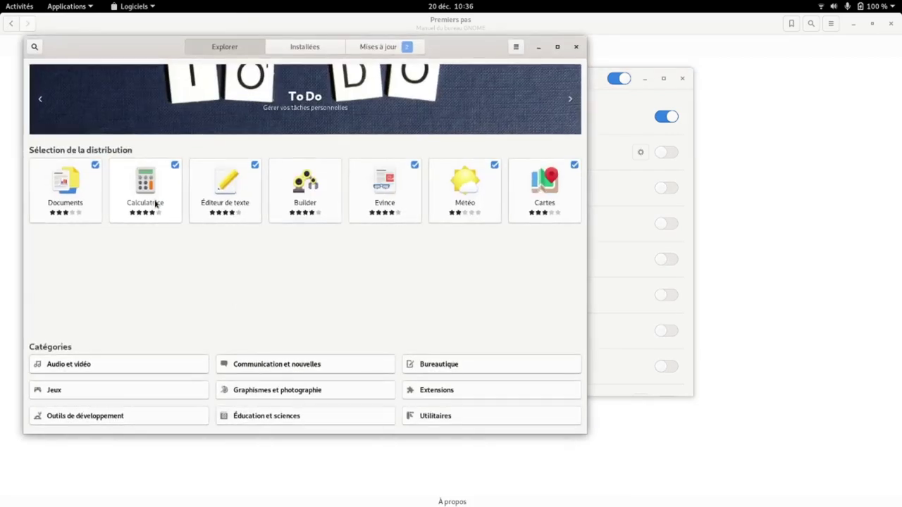
- Move the Logiciels window towards the middle of the desktop, view the available updates, and return to the Explorer page
left_click_drag(453, 55, 619, 62)
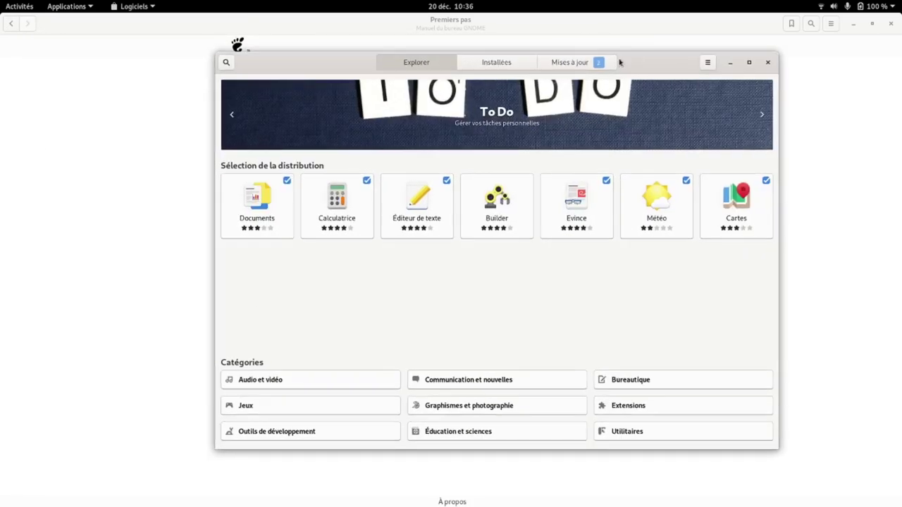
left_click(565, 63)
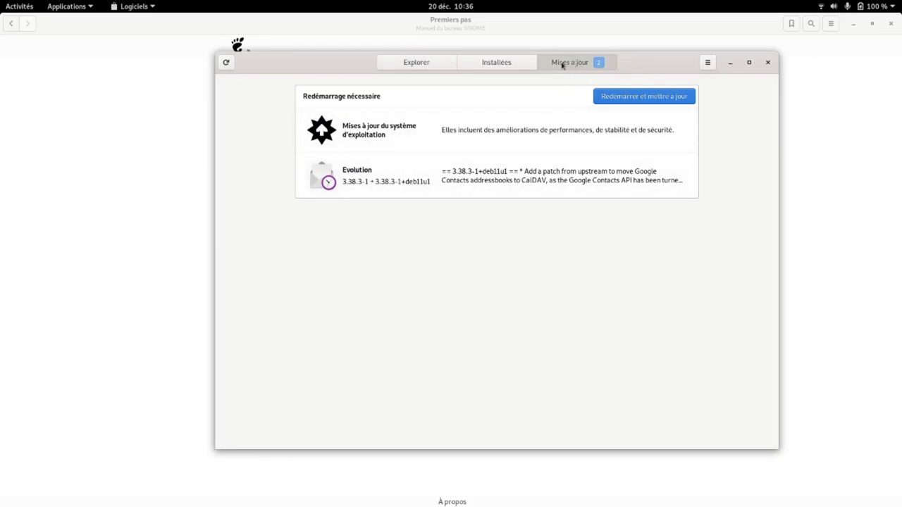
left_click(416, 62)
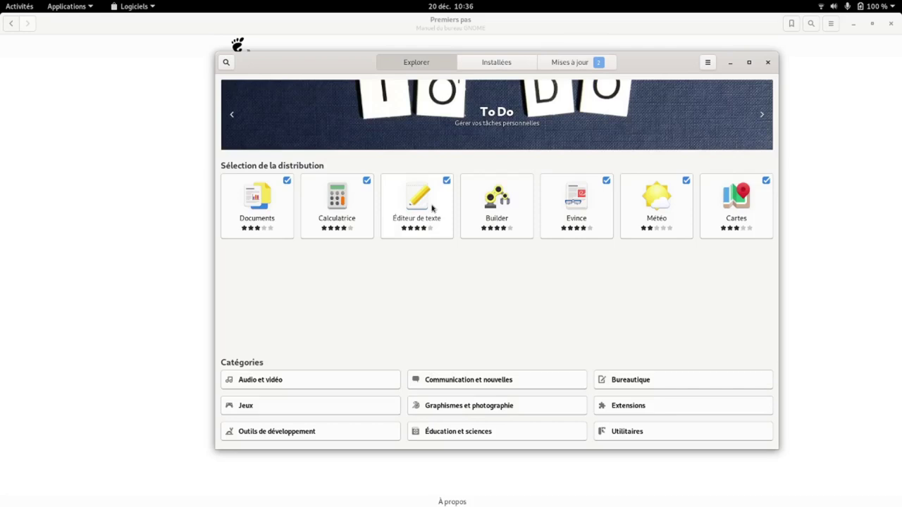
- Search Logiciels for kdenlive, review the Kdenlive details page down to its version and licence, and close Logiciels
type("kdenlive")
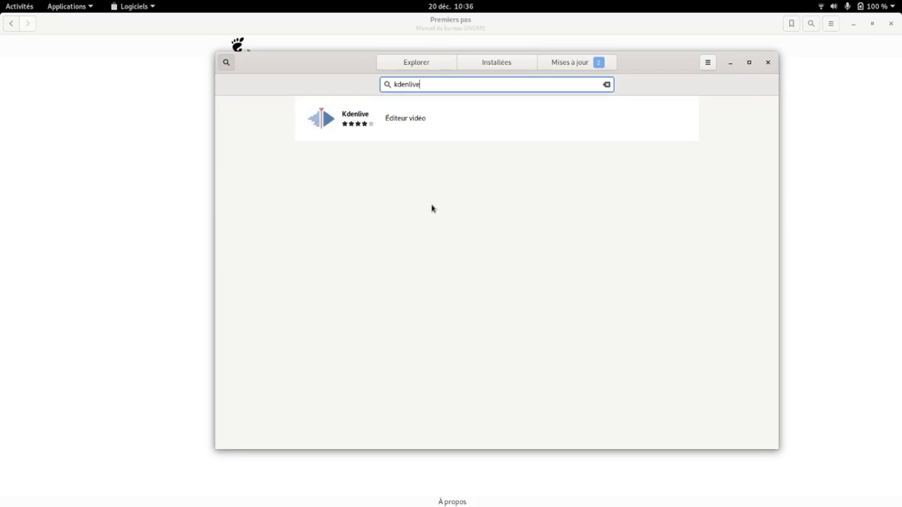
left_click(443, 131)
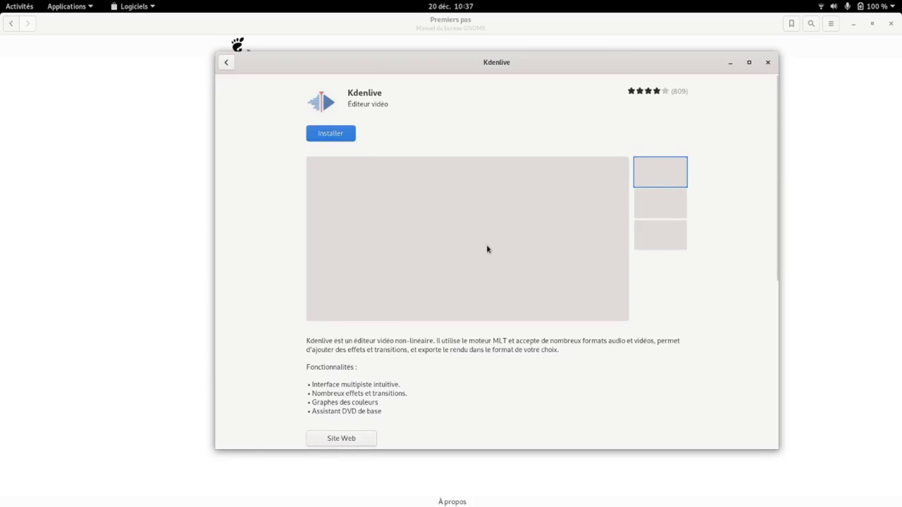
scroll(503, 331, "down", 2)
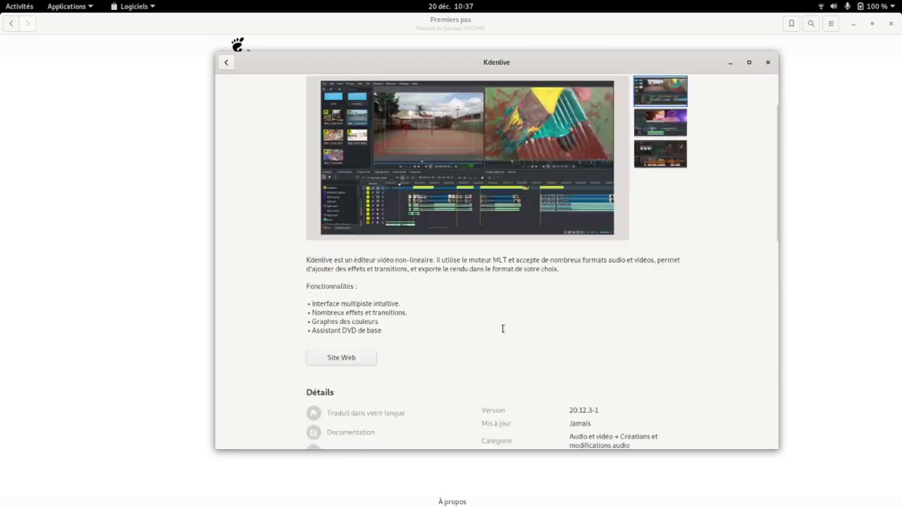
scroll(503, 329, "down", 4)
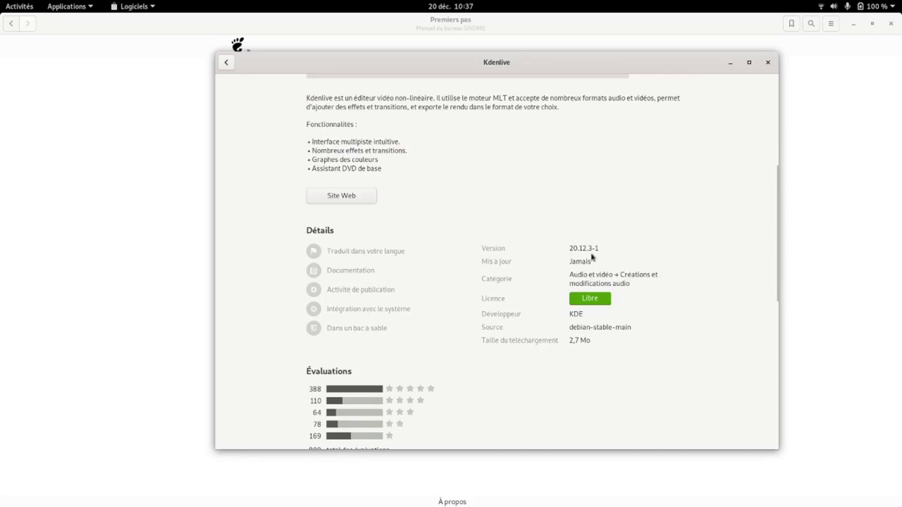
scroll(456, 296, "up", 6)
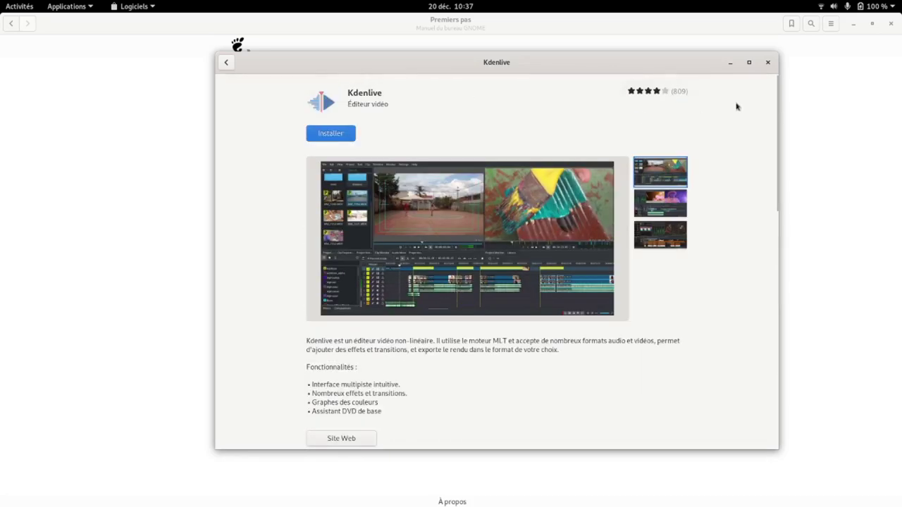
left_click(767, 62)
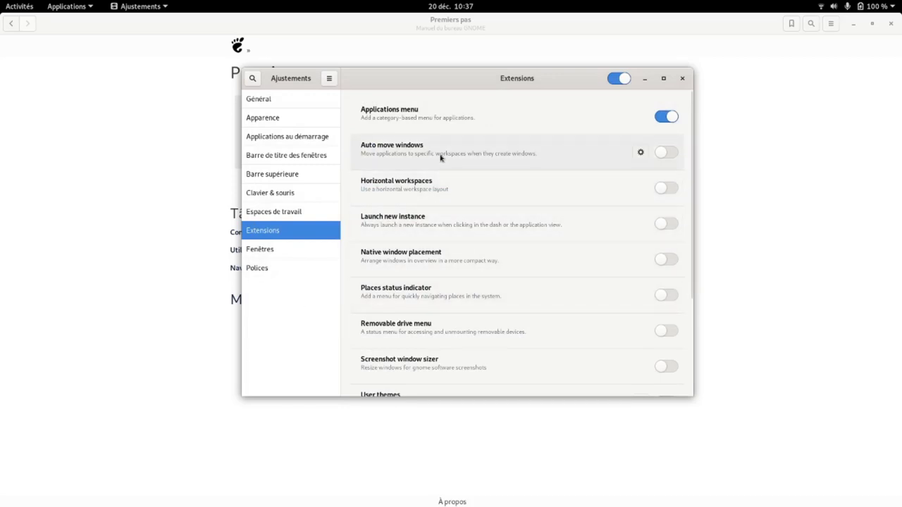
- Look through the extensions list in Ajustements and launch Htop from the Applications menu
scroll(442, 158, "down", 4)
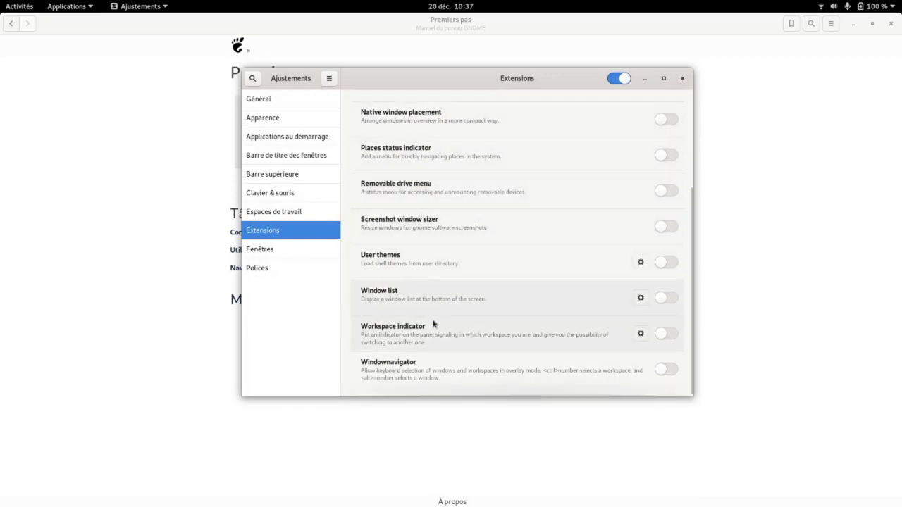
scroll(432, 343, "up", 4)
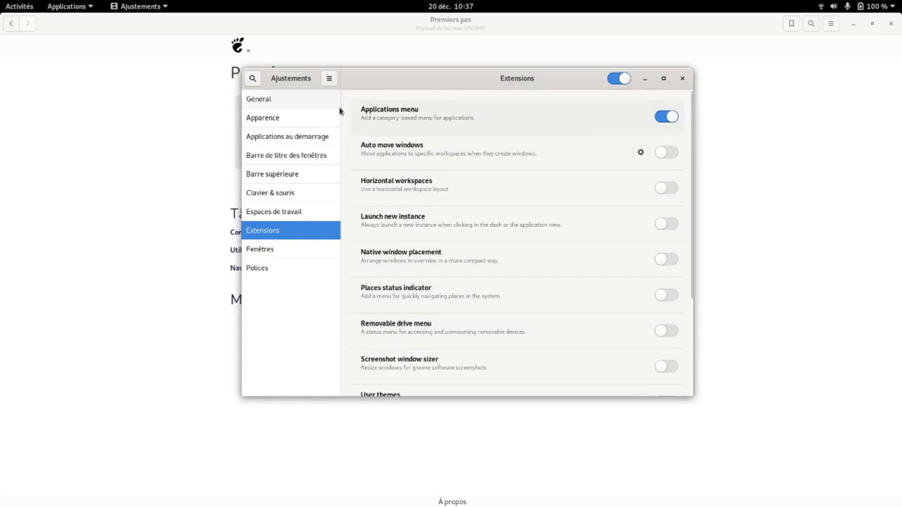
left_click(65, 8)
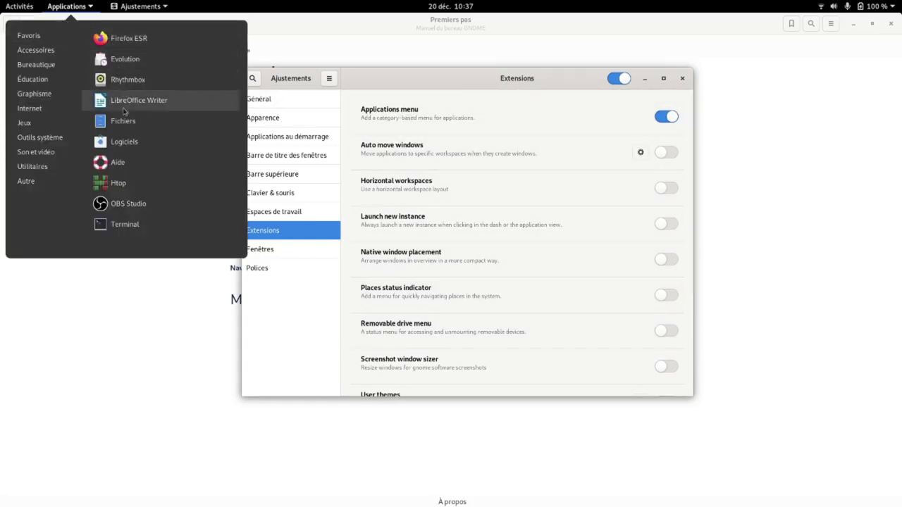
left_click(118, 183)
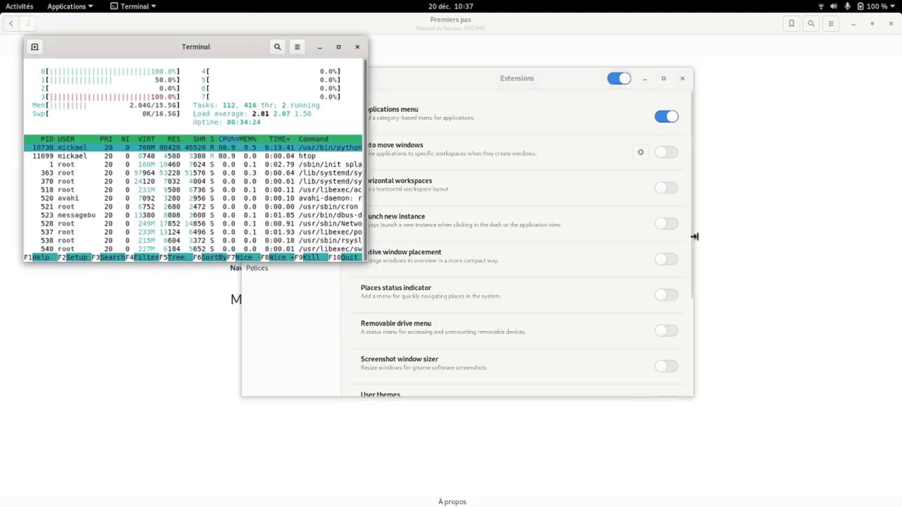
- Open Aide from the Applications menu, view the Premiers pas avec GNOME page, and return to the manual's main page
left_click(152, 7)
left_click(71, 9)
left_click(70, 8)
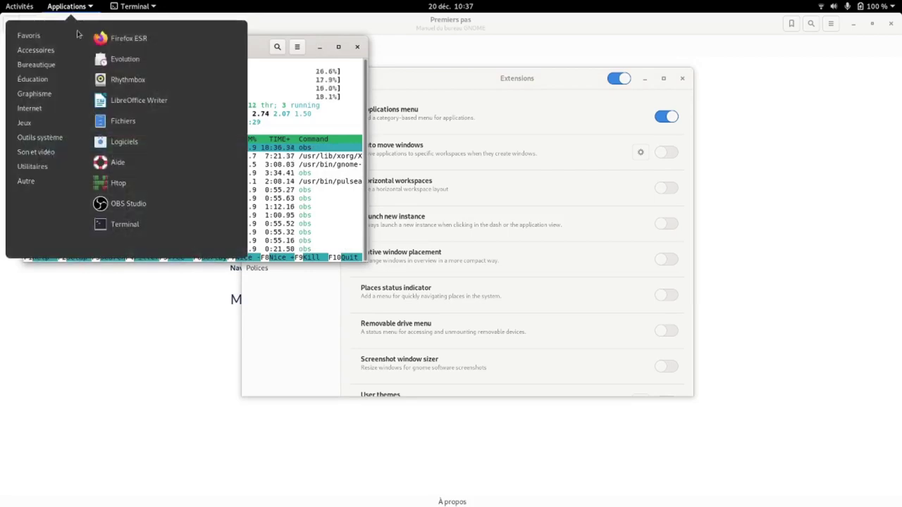
left_click(118, 164)
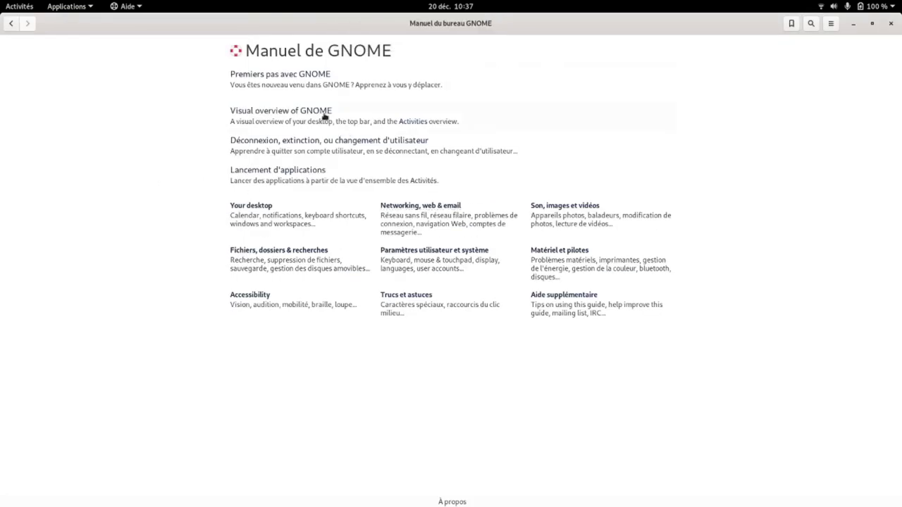
left_click(301, 74)
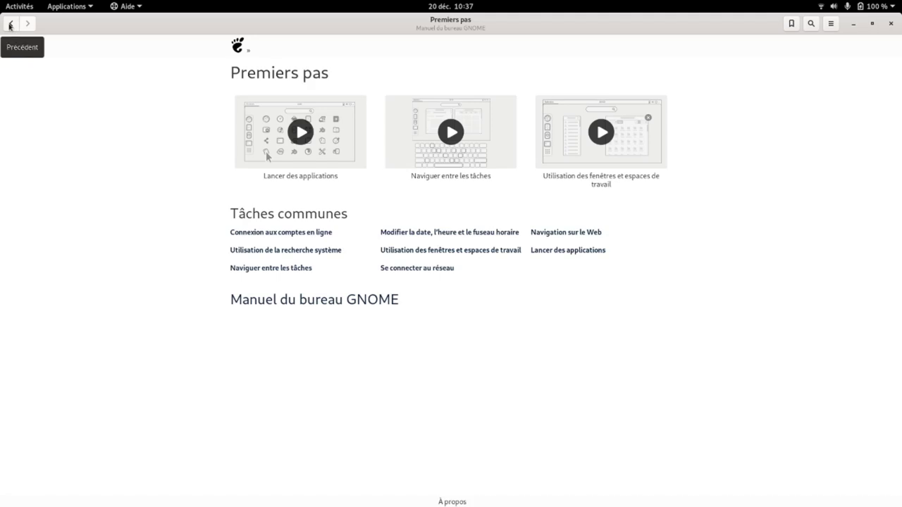
left_click(10, 24)
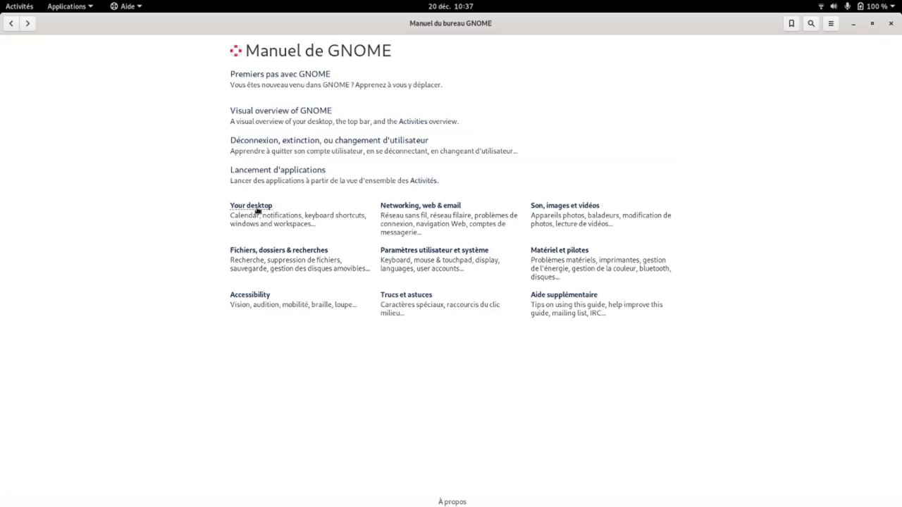
- Open the Your desktop section, read the Lancement d'applications page, and return to the section
left_click(254, 207)
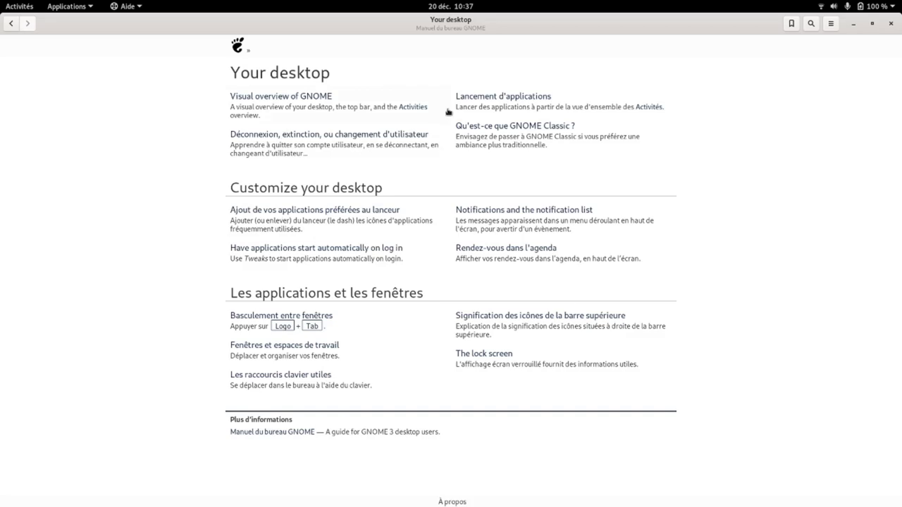
left_click(493, 96)
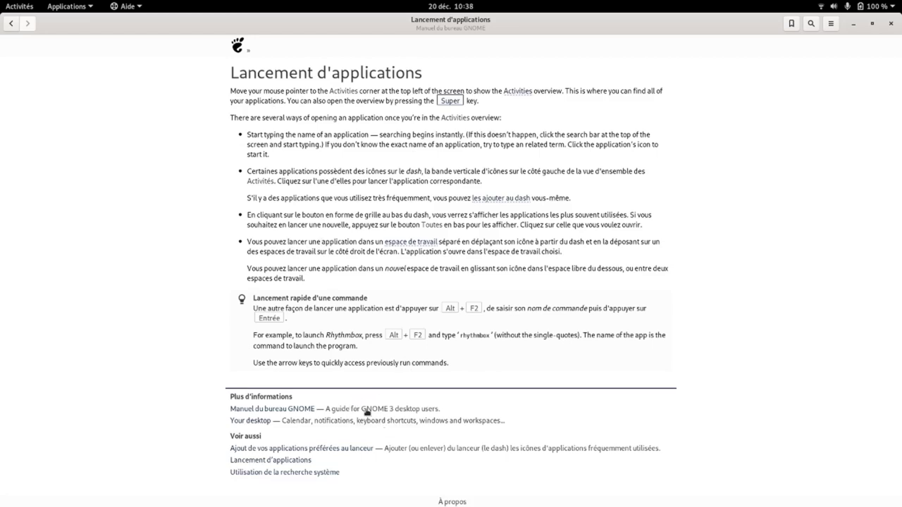
left_click(11, 24)
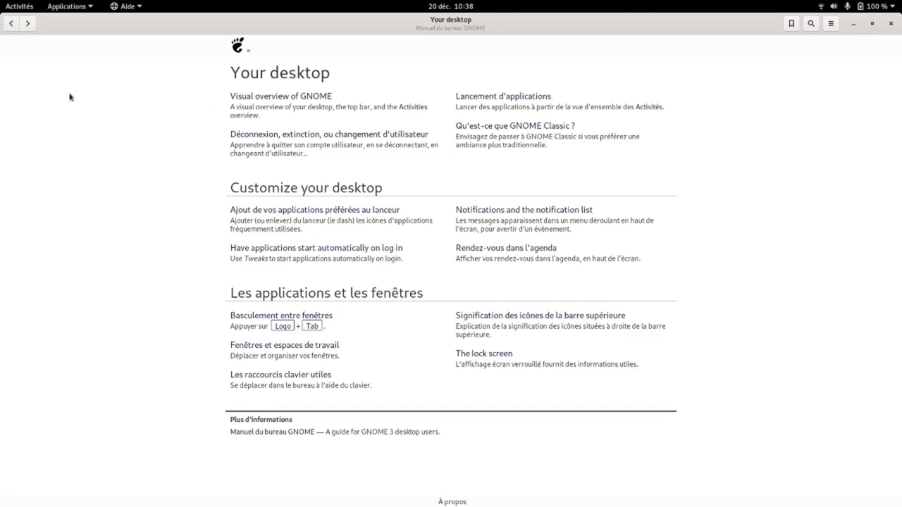
- Compare the Applications menu with the Activités overview by showing the full applications grid and going to its second page
left_click(67, 6)
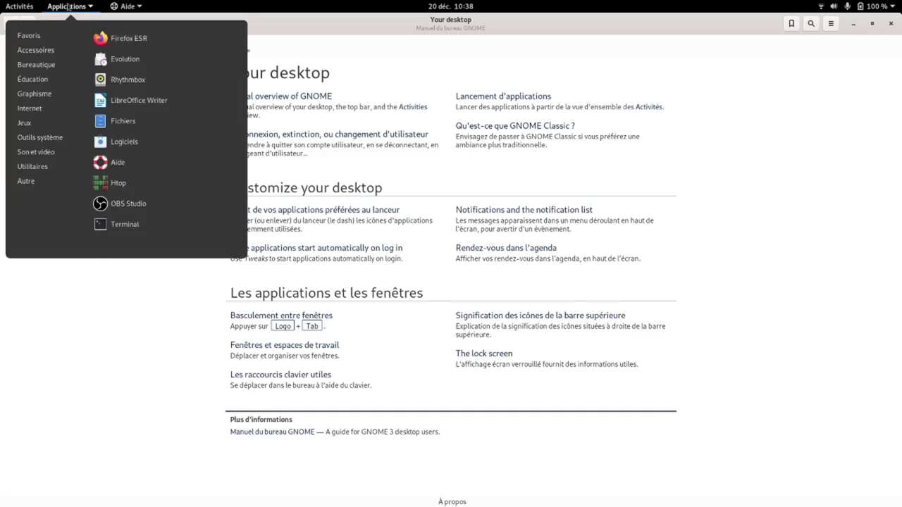
left_click(65, 6)
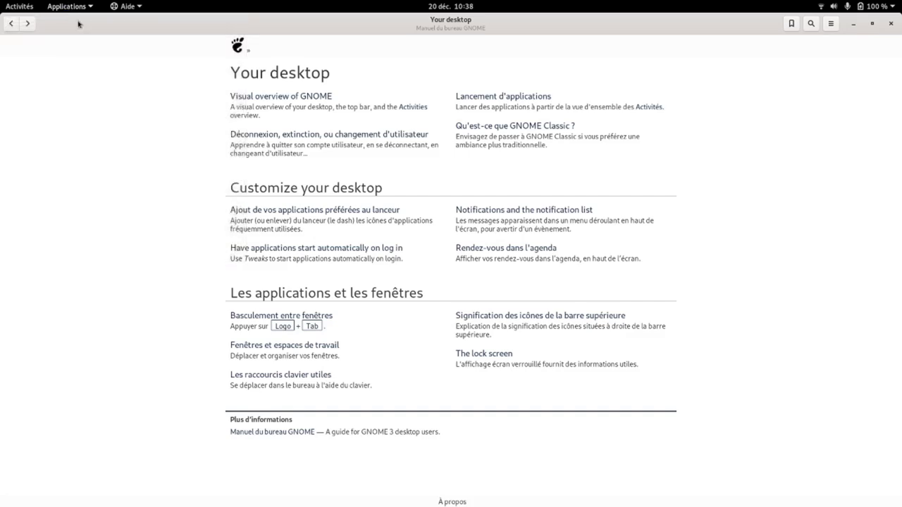
left_click(19, 7)
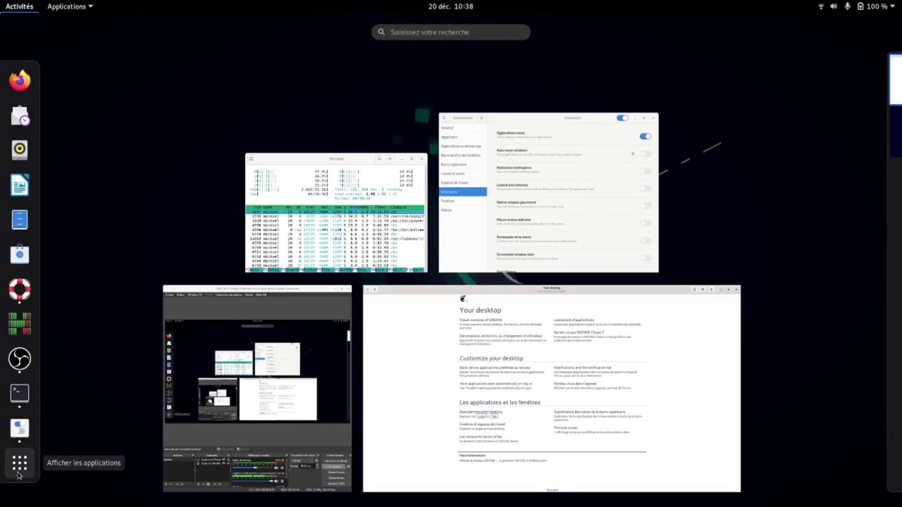
left_click(19, 473)
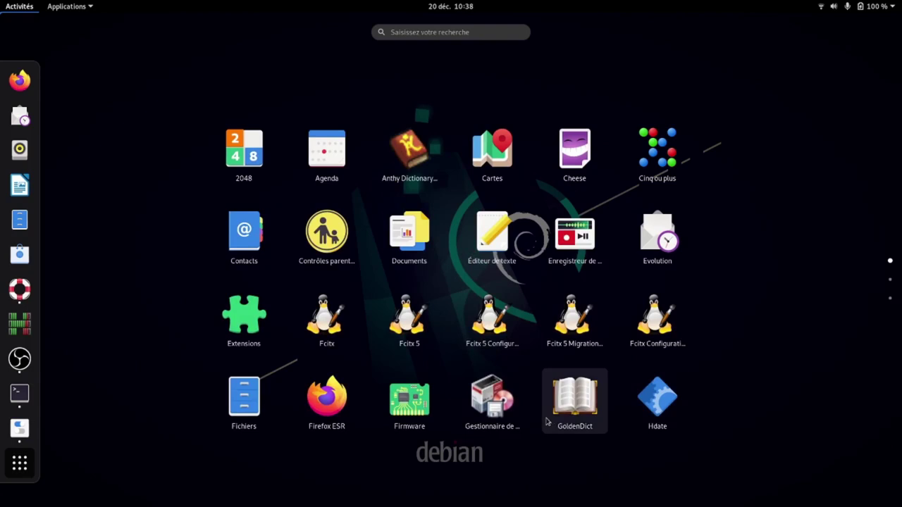
scroll(511, 328, "down", 1)
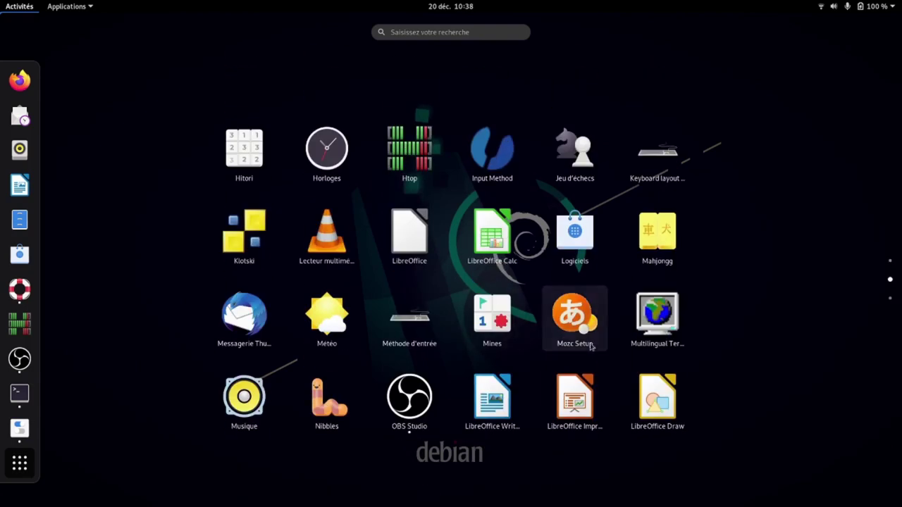
- Group LibreOffice Calc with LibreOffice Writer into an application folder and add LibreOffice Impress to it
right_click(486, 232)
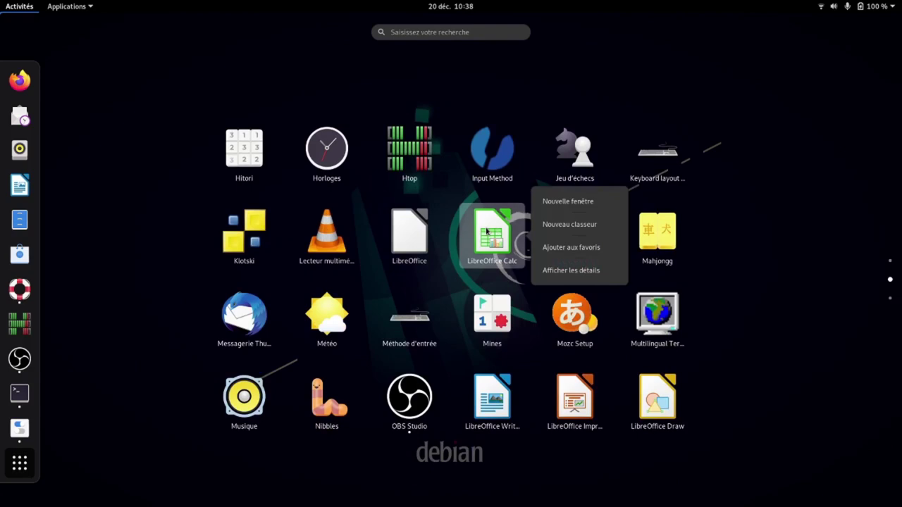
left_click(486, 233)
left_click_drag(486, 233, 492, 398)
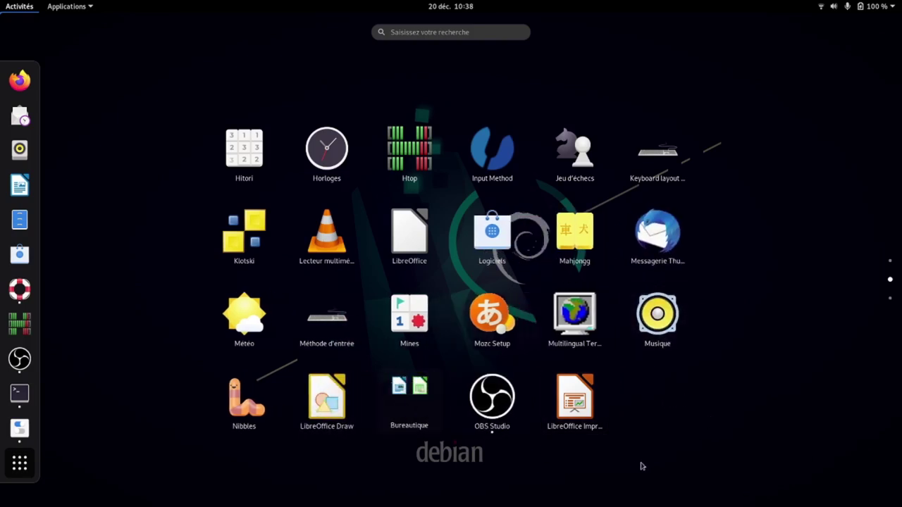
left_click_drag(584, 414, 491, 405)
- Open the Bureautique folder, bring up its name for editing without changing it, and close the folder
left_click(421, 413)
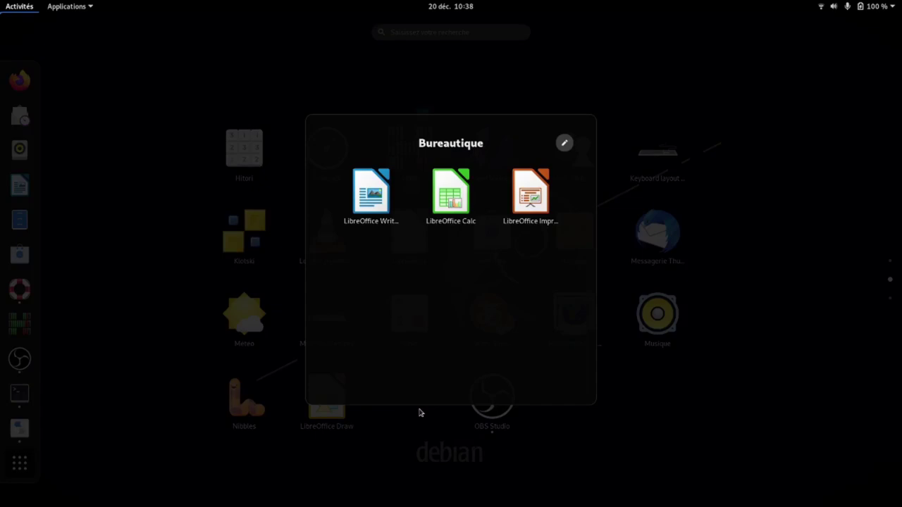
left_click(564, 144)
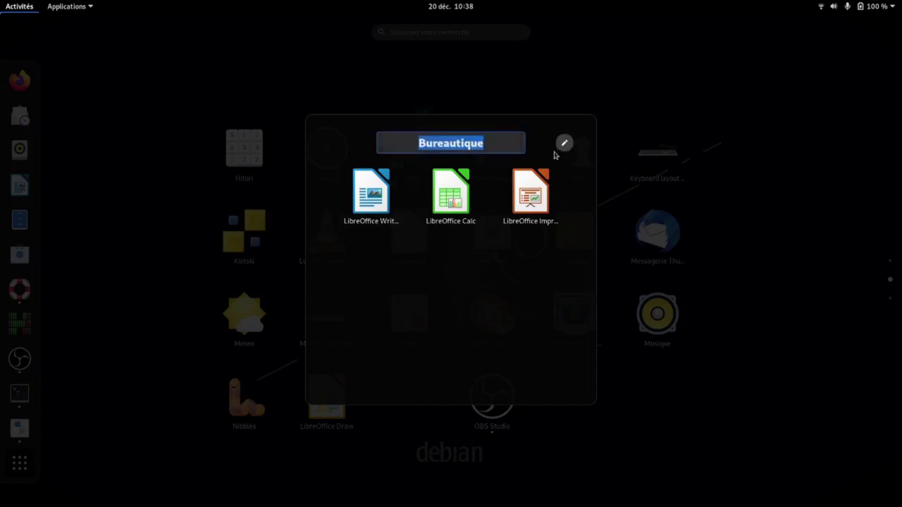
left_click(566, 144)
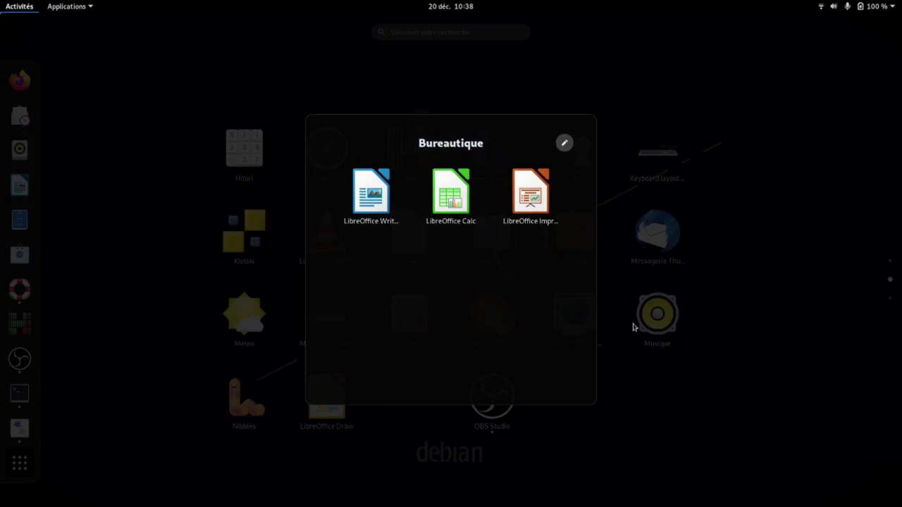
left_click(826, 313)
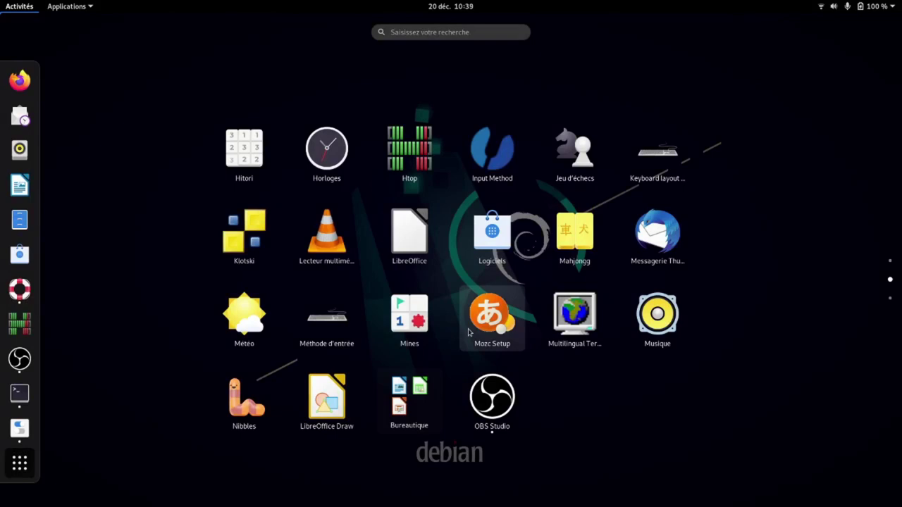
- Move LibreOffice Calc and LibreOffice Impress out of the Bureautique folder and back onto the applications grid
left_click(421, 396)
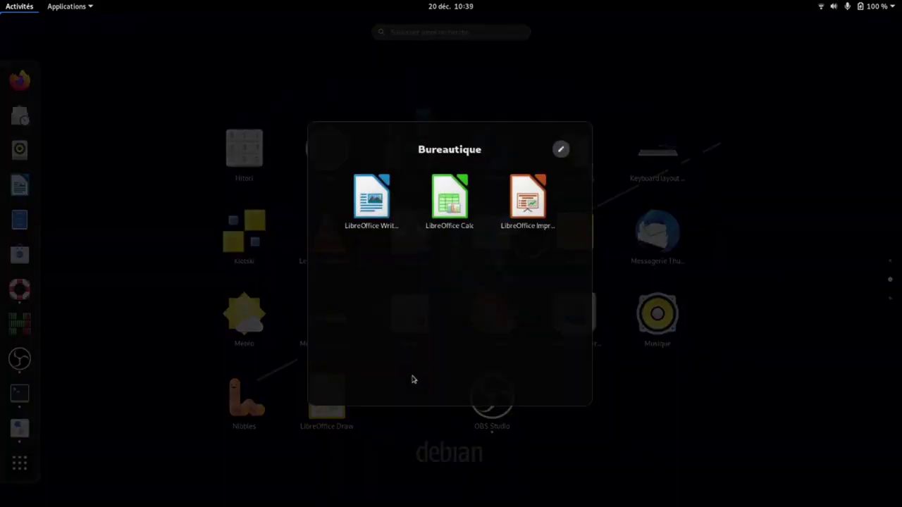
right_click(455, 184)
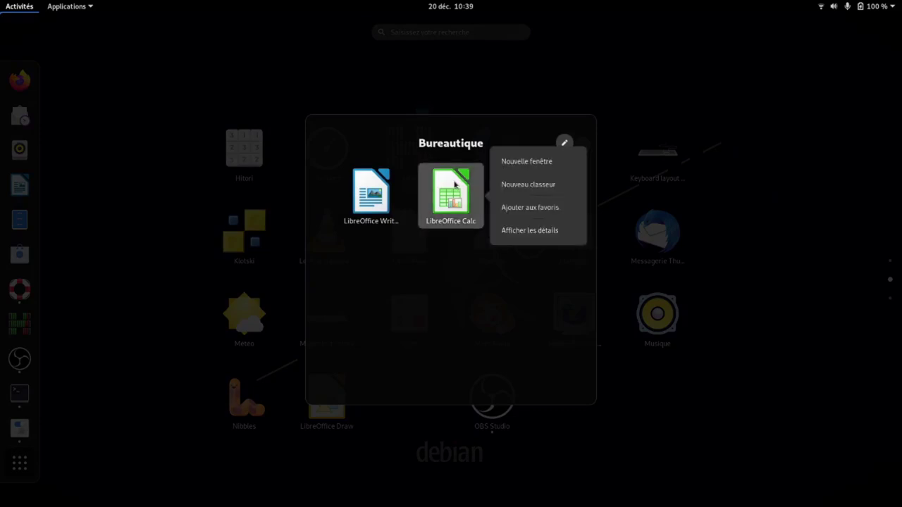
left_click(450, 192)
left_click_drag(464, 198, 240, 217)
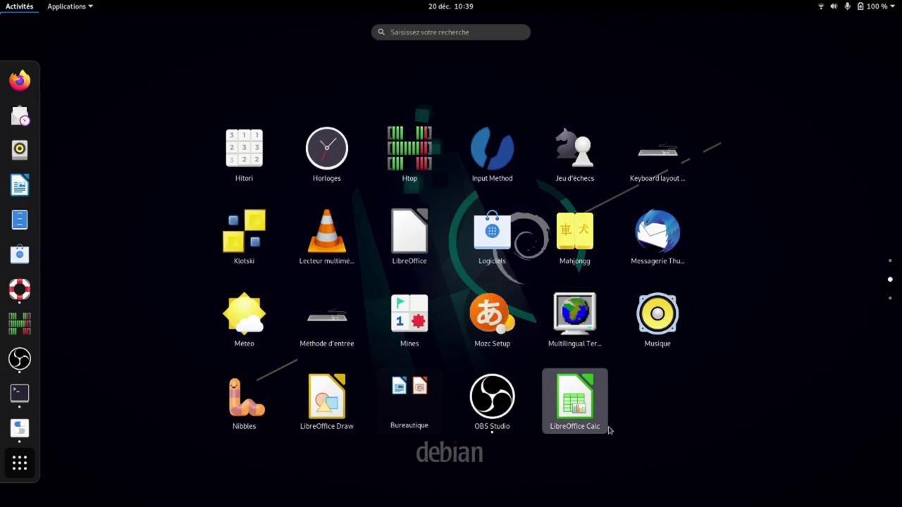
left_click(429, 408)
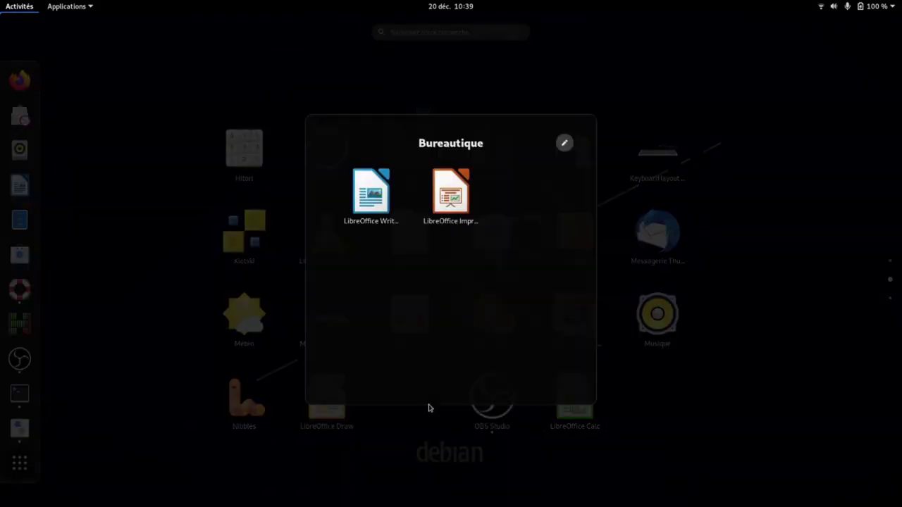
left_click_drag(450, 193, 760, 250)
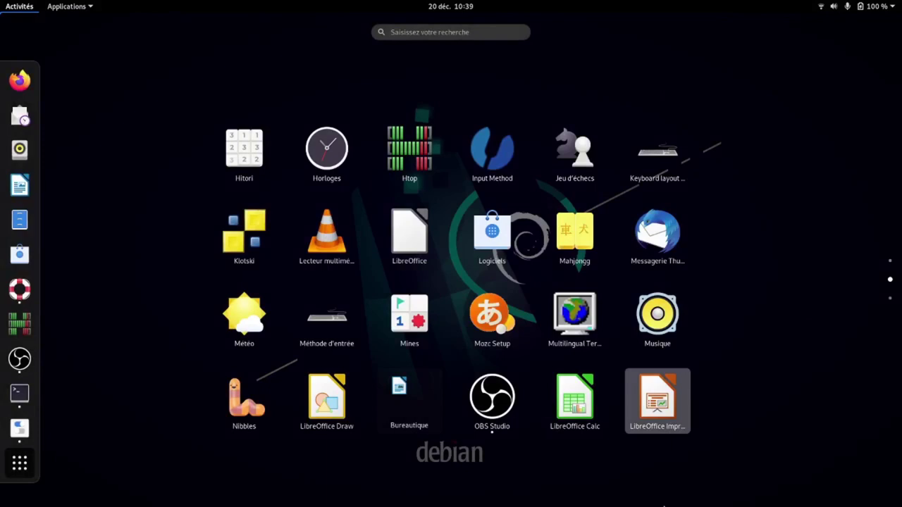
- Take LibreOffice Writer out of the Bureautique folder and put it back on the applications grid
left_click(396, 402)
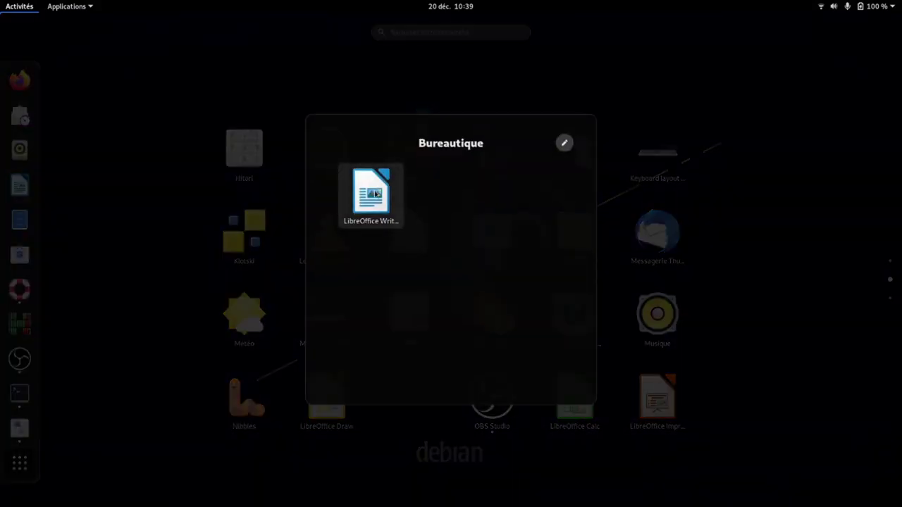
right_click(377, 193)
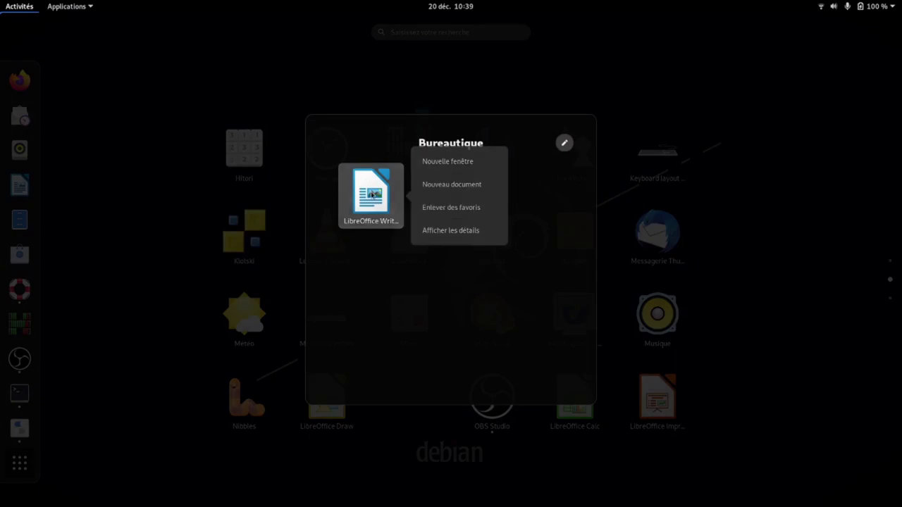
left_click(155, 207)
left_click_drag(370, 197, 176, 218)
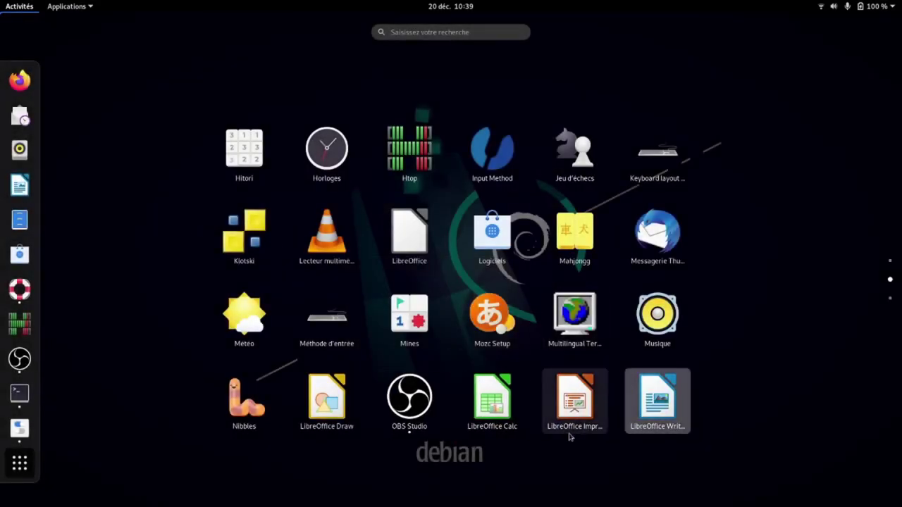
- Launch Moniteur système from the Utilitaires folder on the last page of the applications grid
left_click(890, 298)
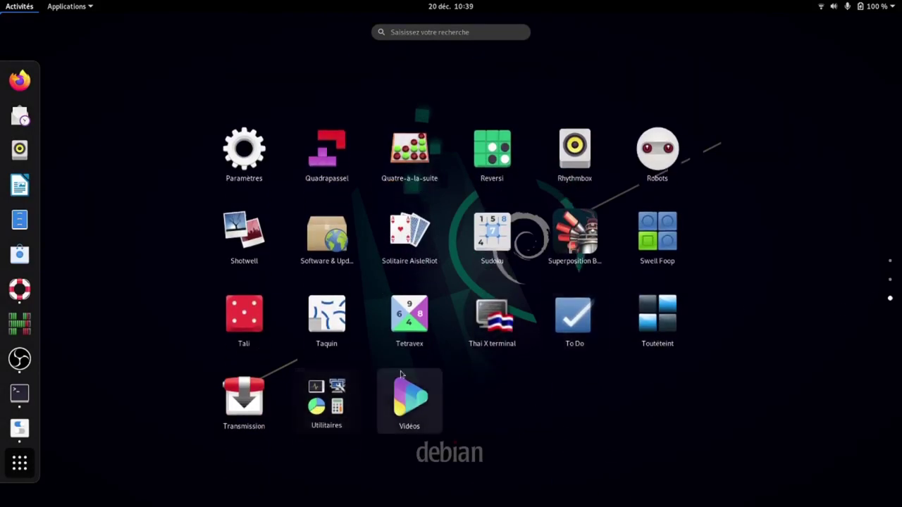
left_click(328, 398)
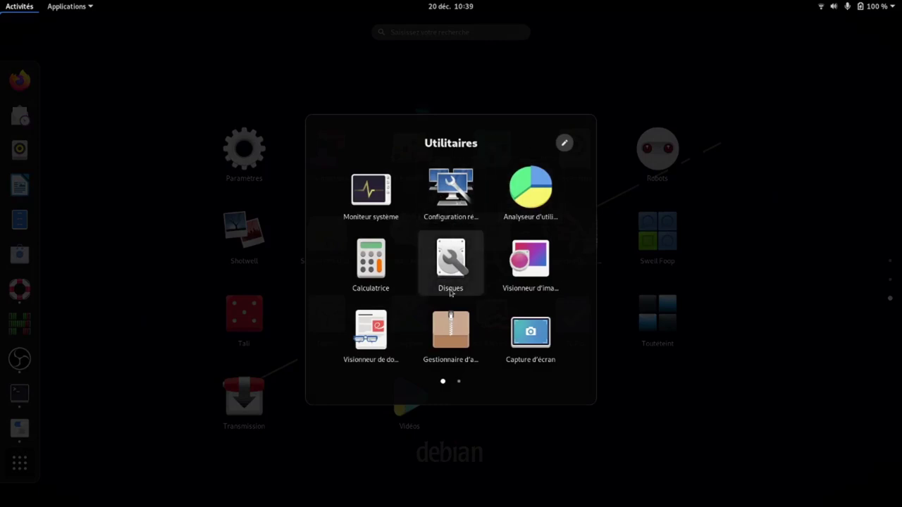
left_click(377, 192)
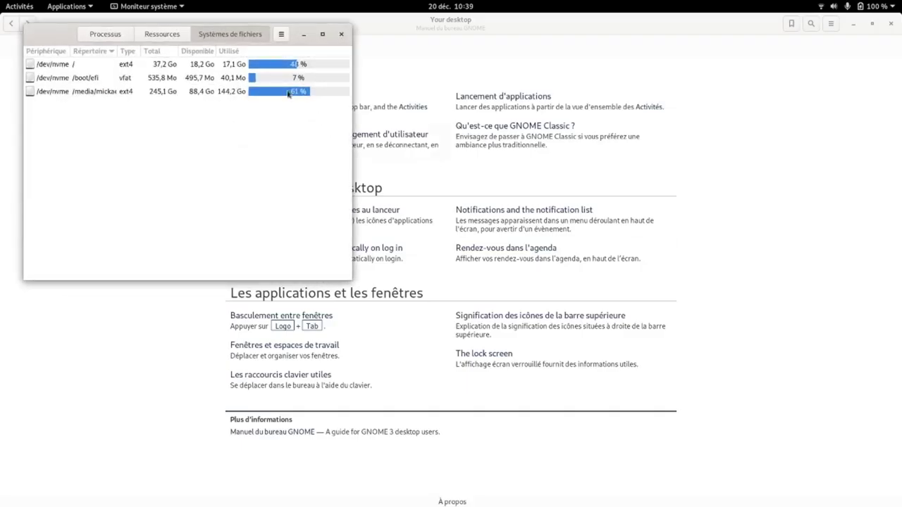
- View the Ressources graphs for CPU, memory and network with Moniteur système maximised, and close the window
left_click(164, 34)
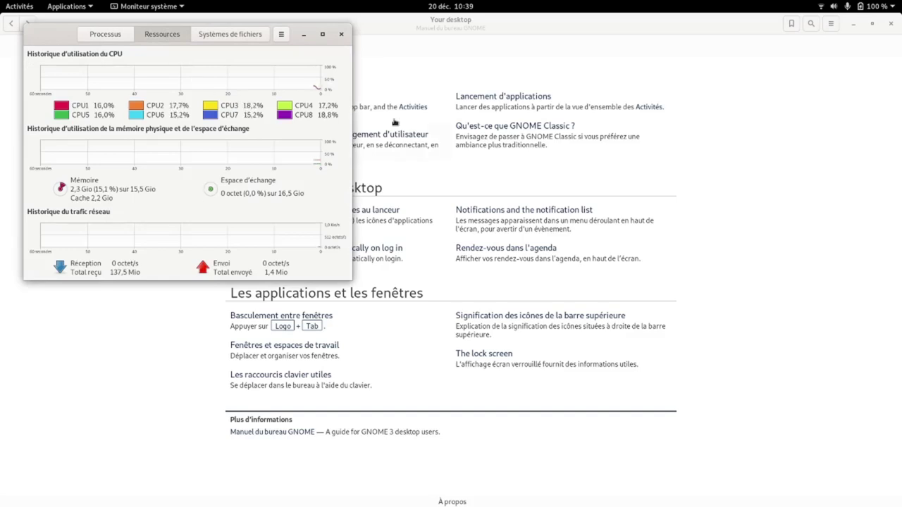
left_click(321, 35)
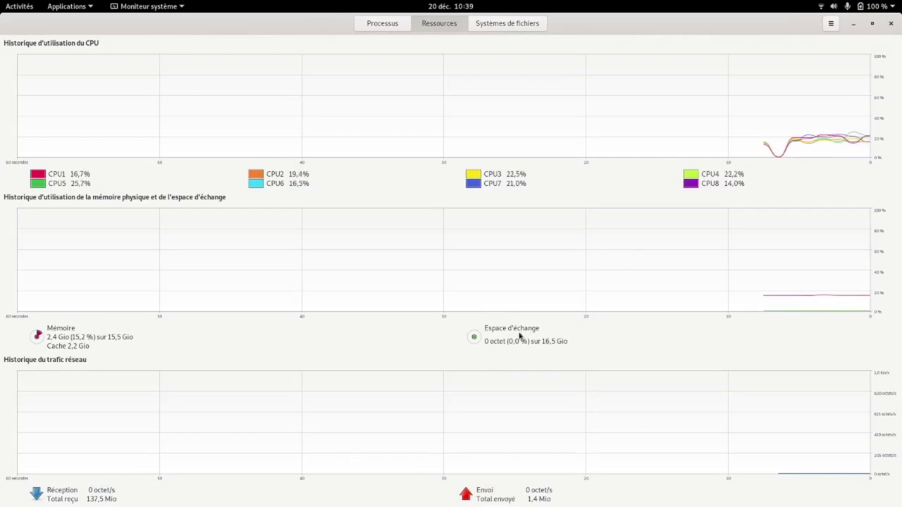
left_click(891, 24)
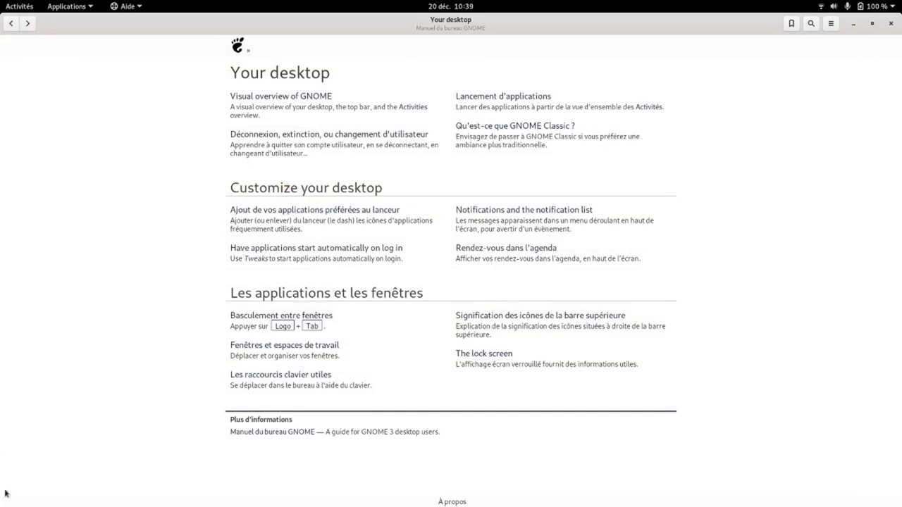
- Show the full applications grid from the Activités overview and view its third page
mouse_move(0, 1)
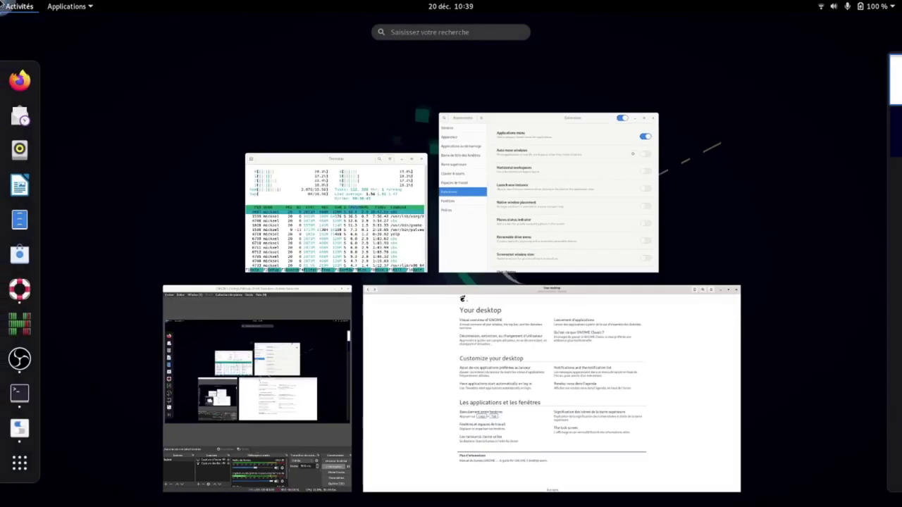
left_click(19, 465)
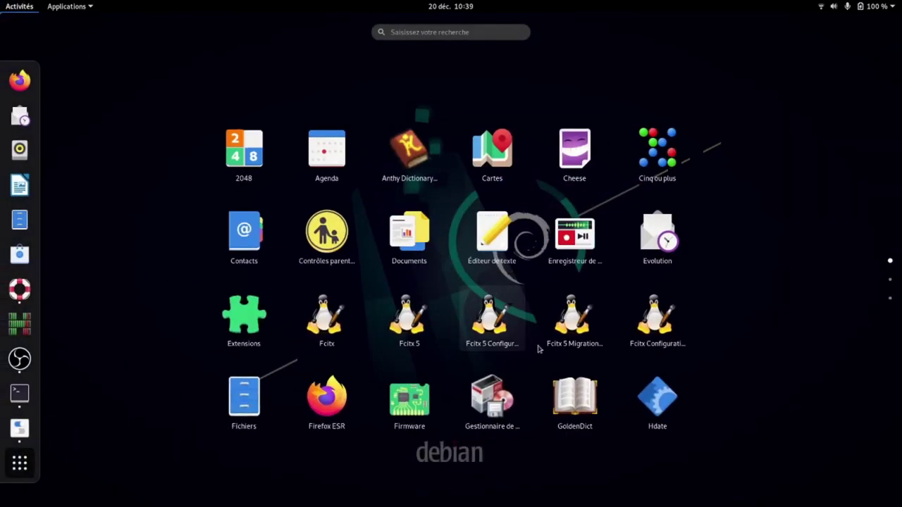
left_click(889, 299)
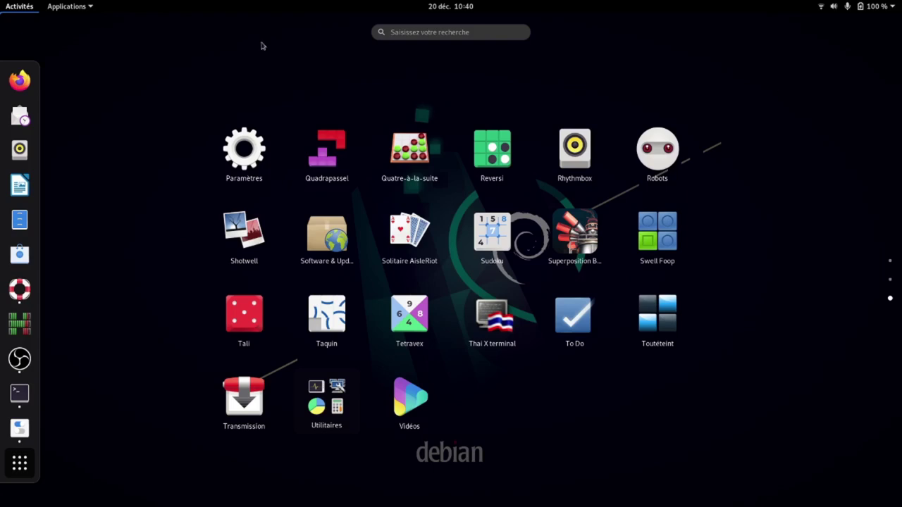
- Leave the Activités overview and close the GNOME help window to clear the desktop
left_click(21, 7)
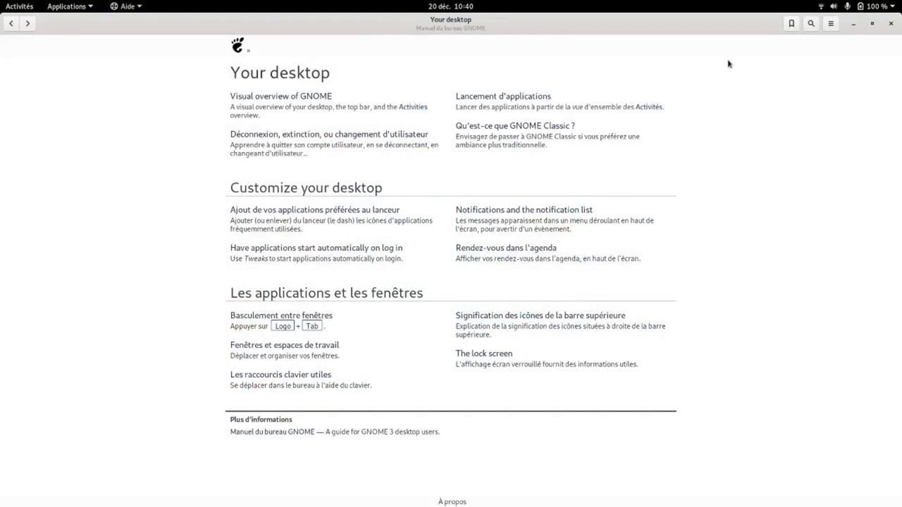
left_click(890, 23)
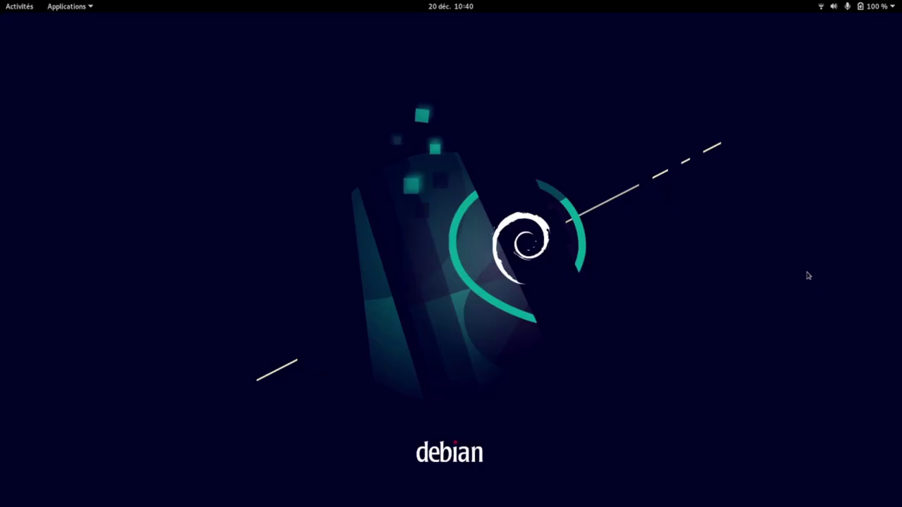
- Bring up and dismiss Rhythmbox's options among the dash favourites, and move Rhythmbox just below LibreOffice Writer
left_click(10, 6)
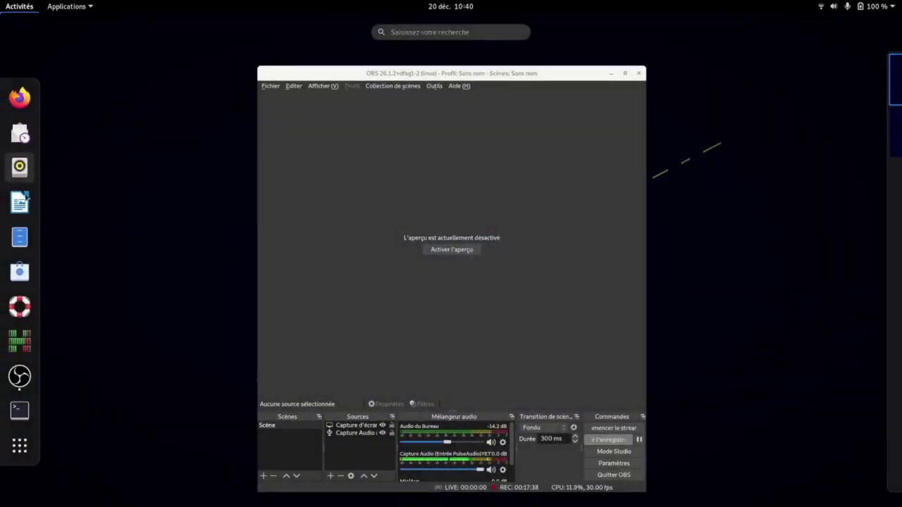
right_click(21, 169)
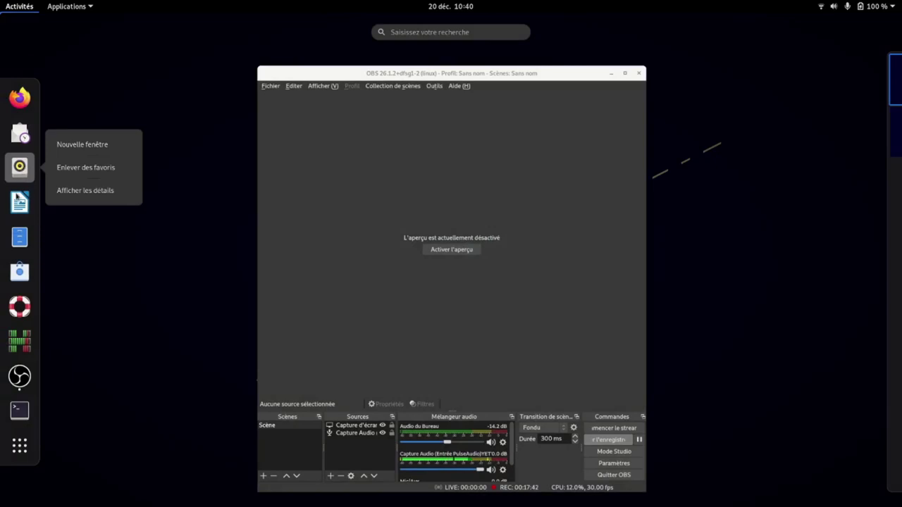
left_click(27, 167)
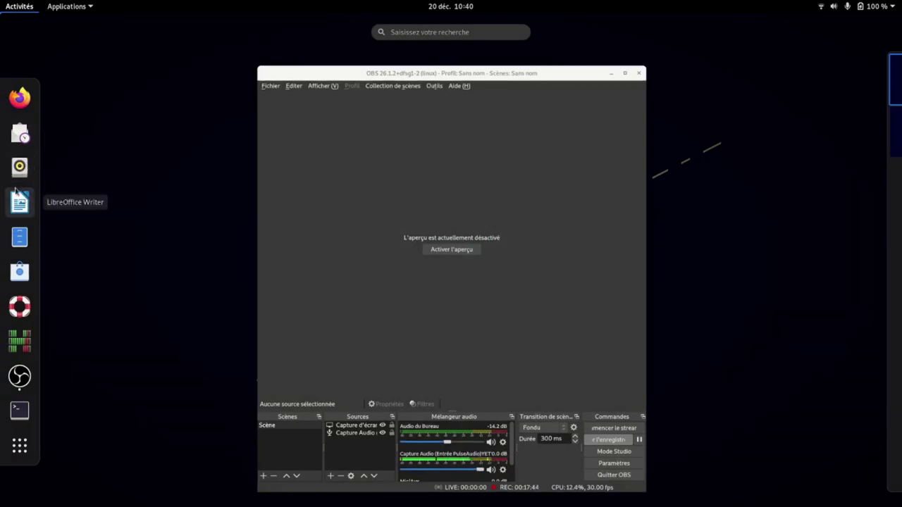
left_click_drag(19, 166, 19, 210)
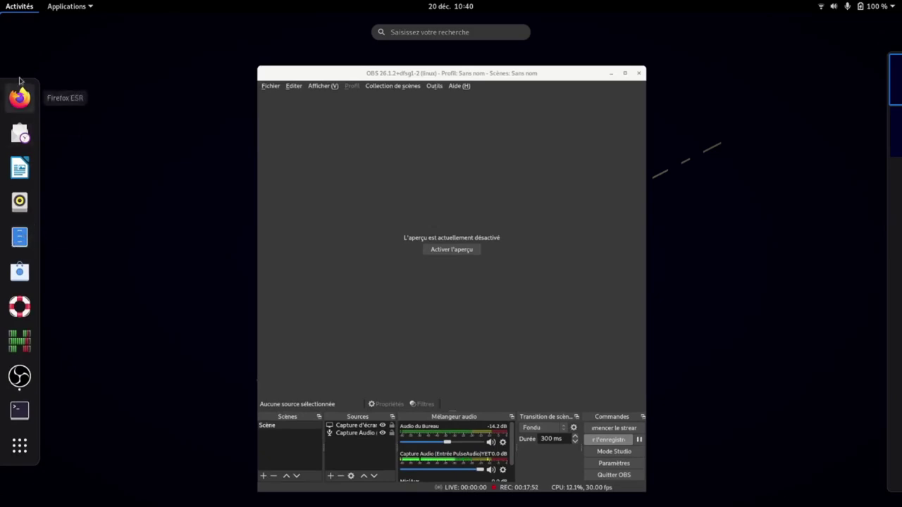
left_click(19, 12)
left_click(18, 12)
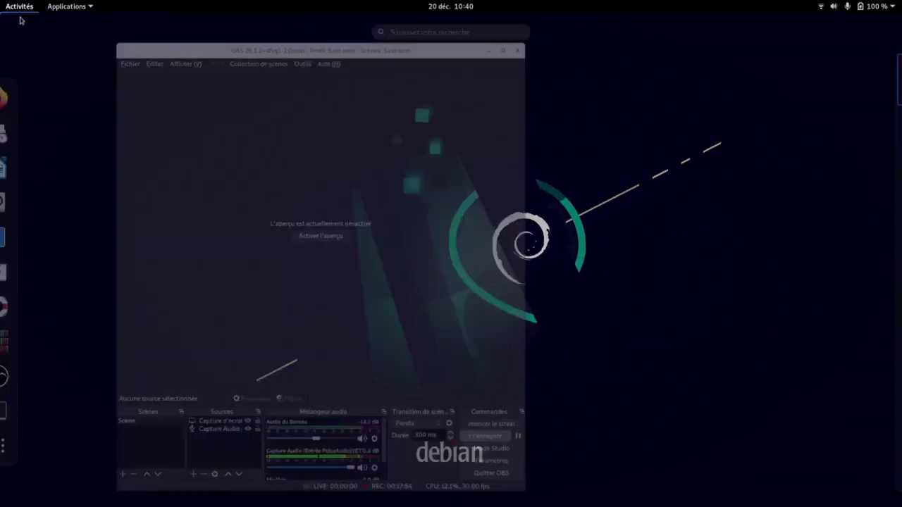
- Add Cinq ou plus from the applications grid to the favourites, and bring up and dismiss its options in the dash
left_click(21, 444)
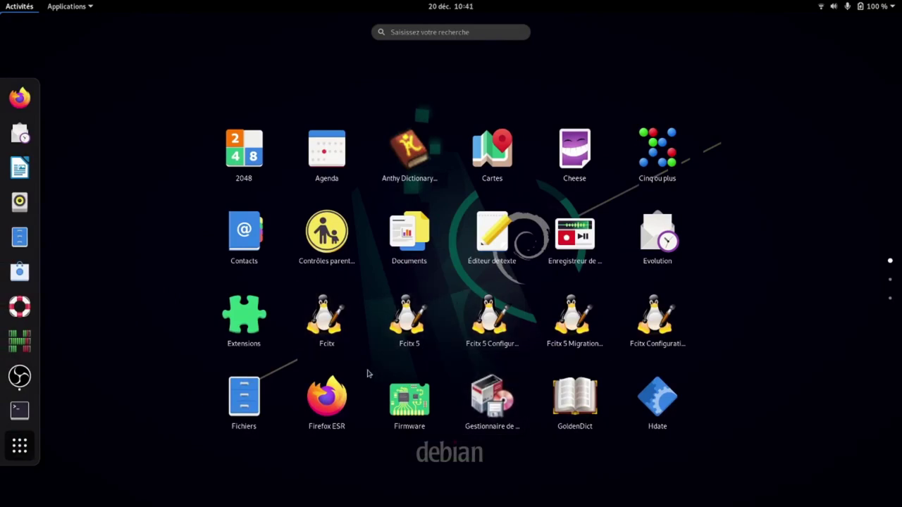
right_click(648, 155)
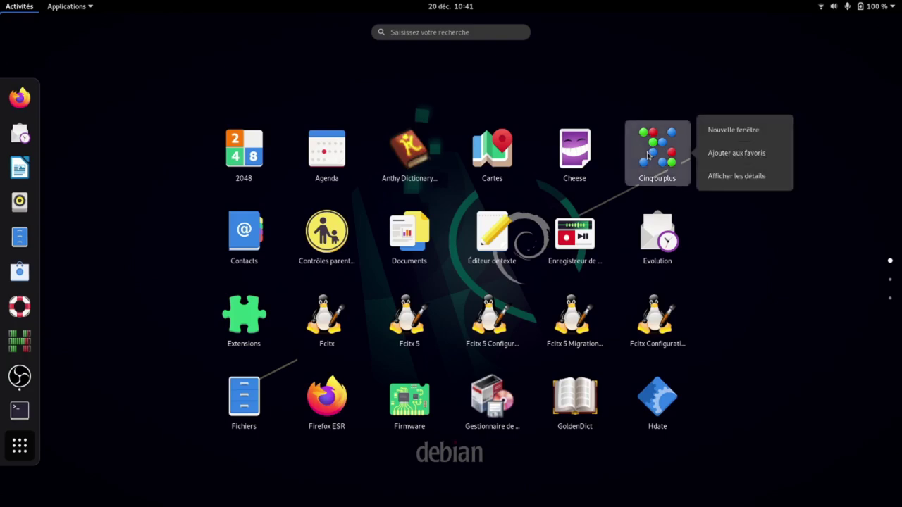
left_click(737, 153)
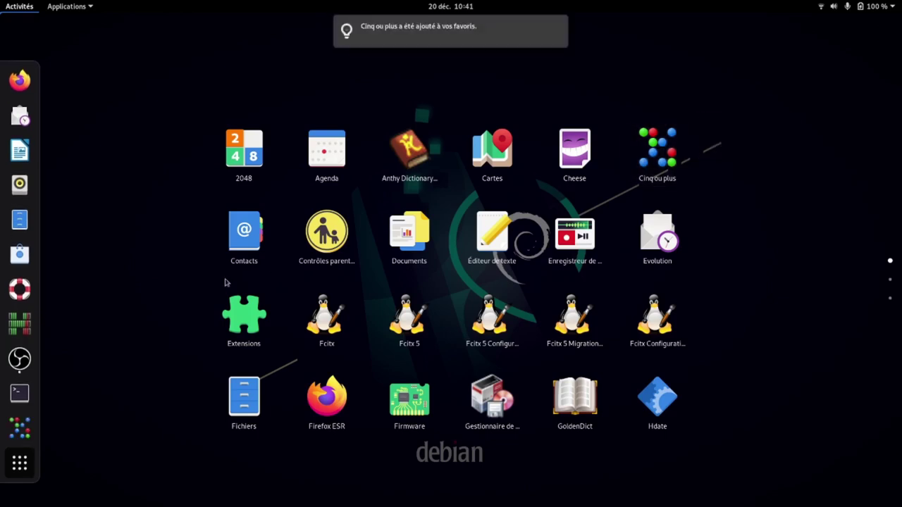
right_click(21, 433)
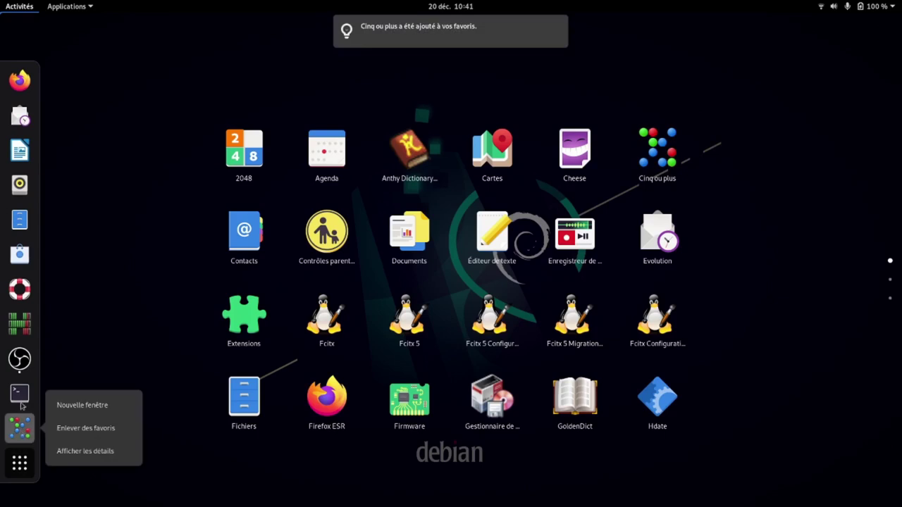
left_click(25, 426)
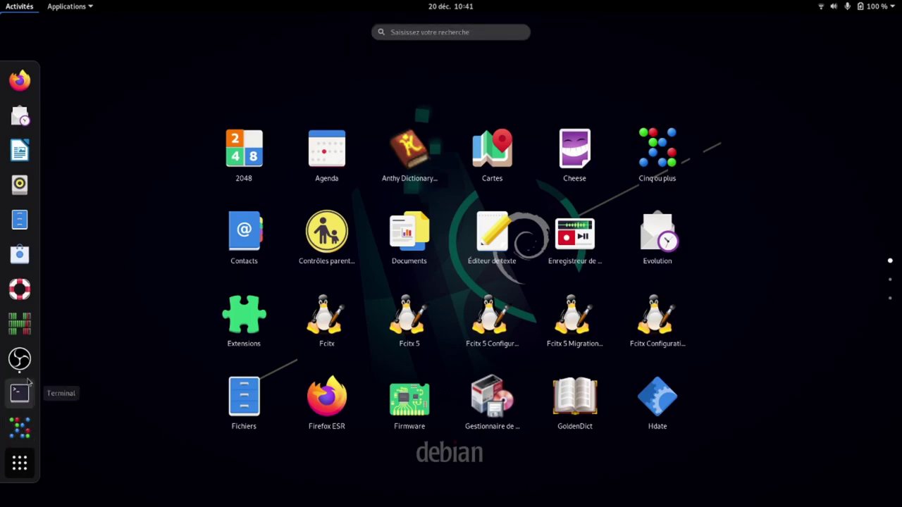